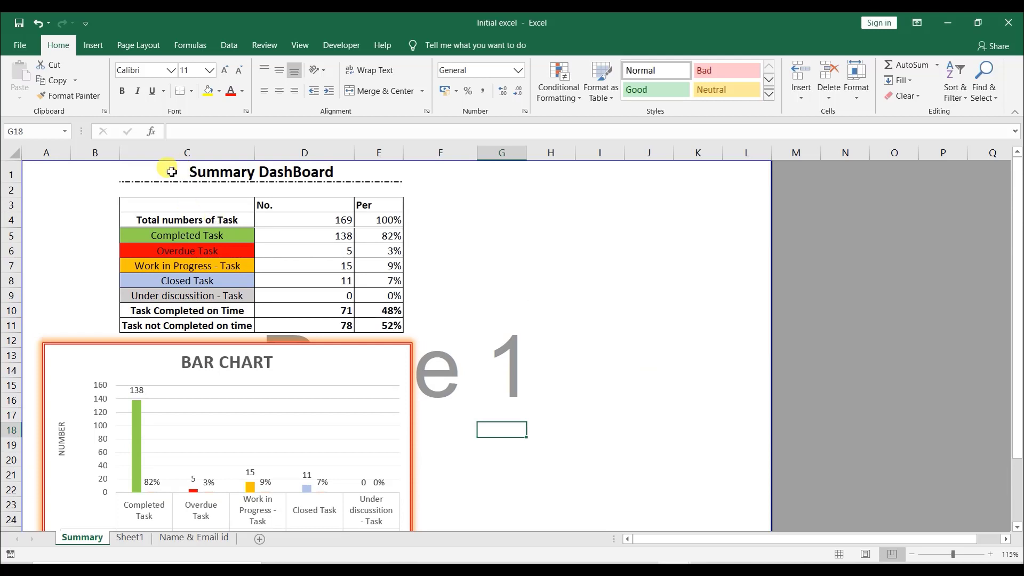
# - Move the Summary DashBoard table block over to column L
pyautogui.moveTo(171, 172); pyautogui.dragTo(258, 325)
pyautogui.hotkey('ctrl', 'c')
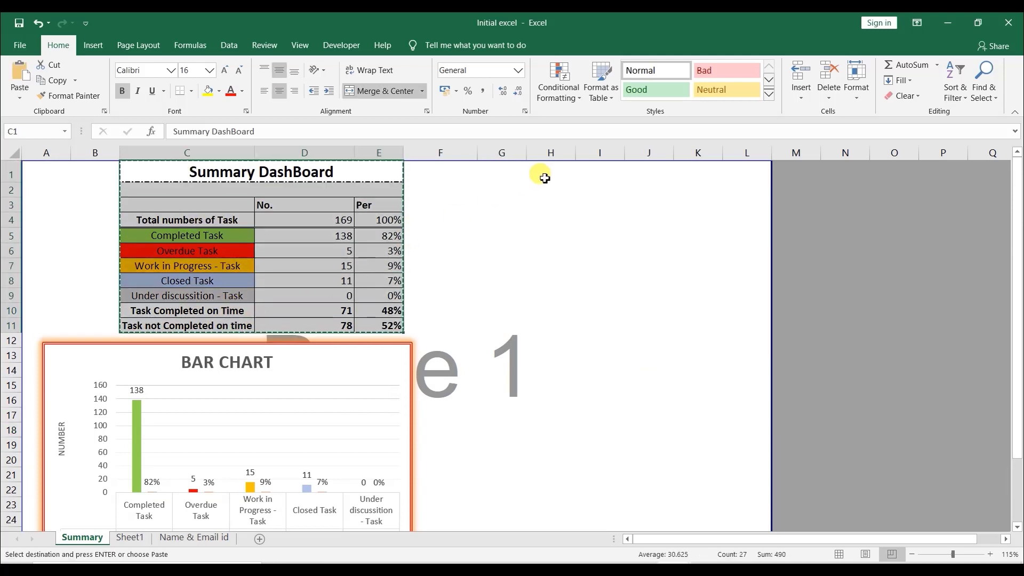
pyautogui.click(754, 171)
pyautogui.hotkey('ctrl', 'v')
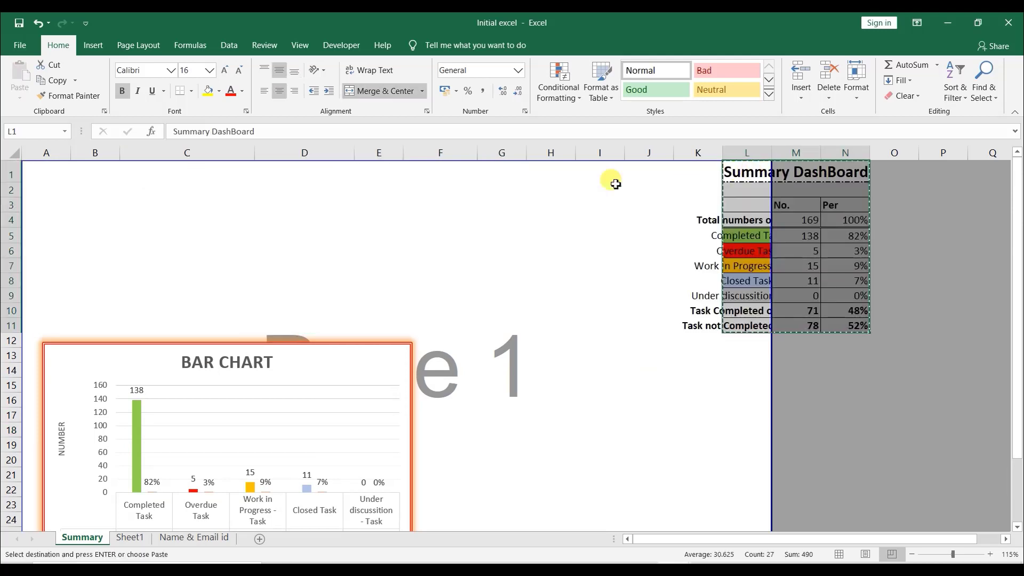
# - Move the Summary DashBoard table so it starts at cell D2
pyautogui.hotkey('ctrl', 'x')
pyautogui.click(251, 188)
pyautogui.click(270, 190)
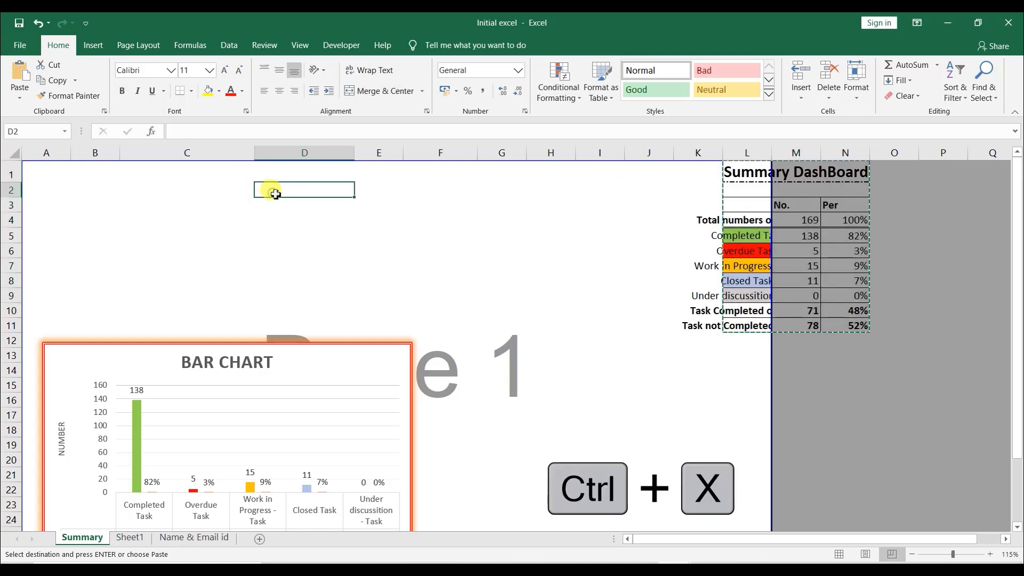
pyautogui.hotkey('ctrl', 'v')
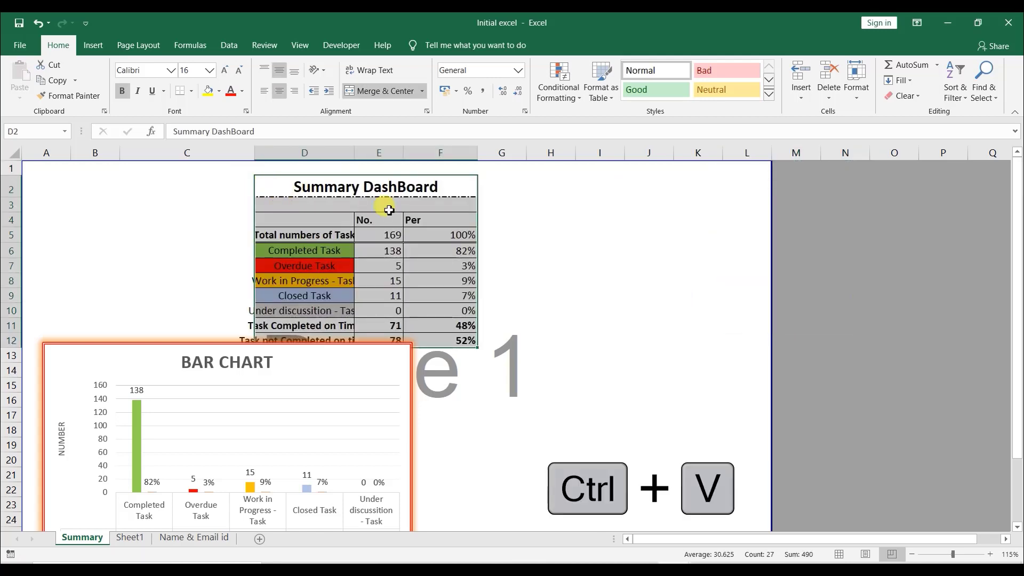
# - AutoFit the table's column widths and row heights, and delete the empty first row above it
pyautogui.hotkey('alt', 'h')
pyautogui.press('o')
pyautogui.press('i')
pyautogui.hotkey('alt', 'h')
pyautogui.press('o')
pyautogui.press('a')
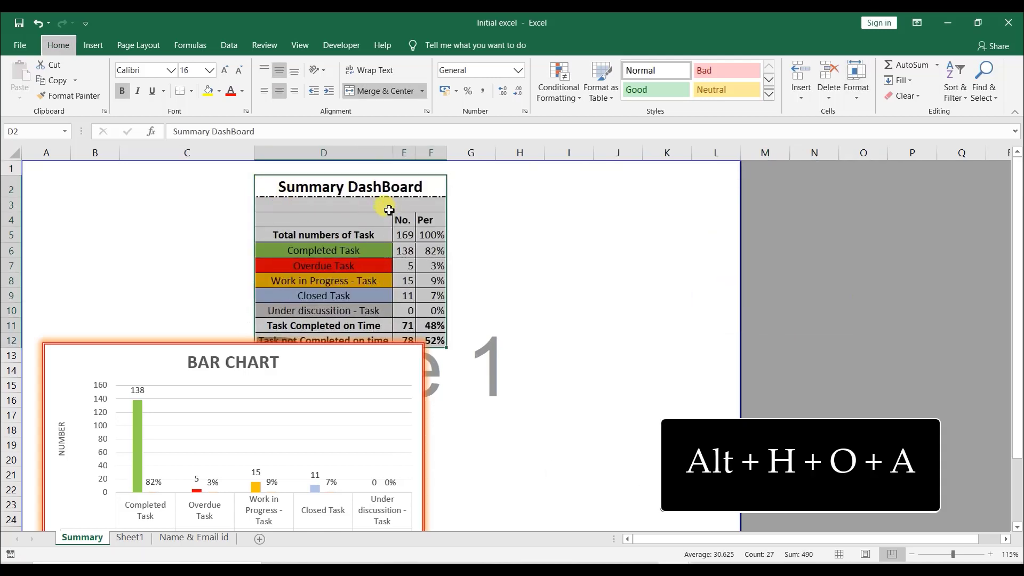
pyautogui.click(467, 235)
pyautogui.click(412, 202)
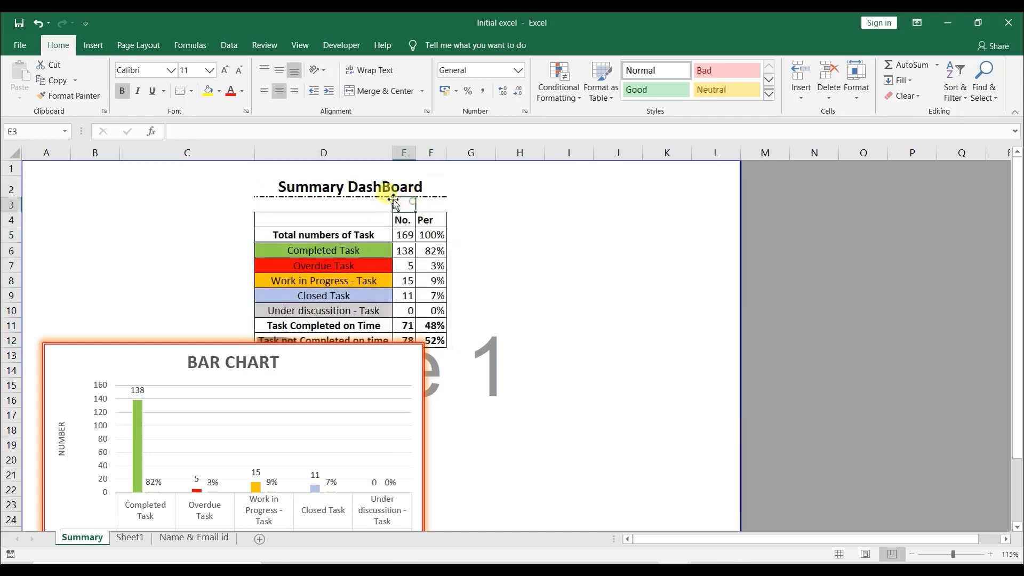
pyautogui.click(11, 169)
pyautogui.hotkey('ctrl', '-')
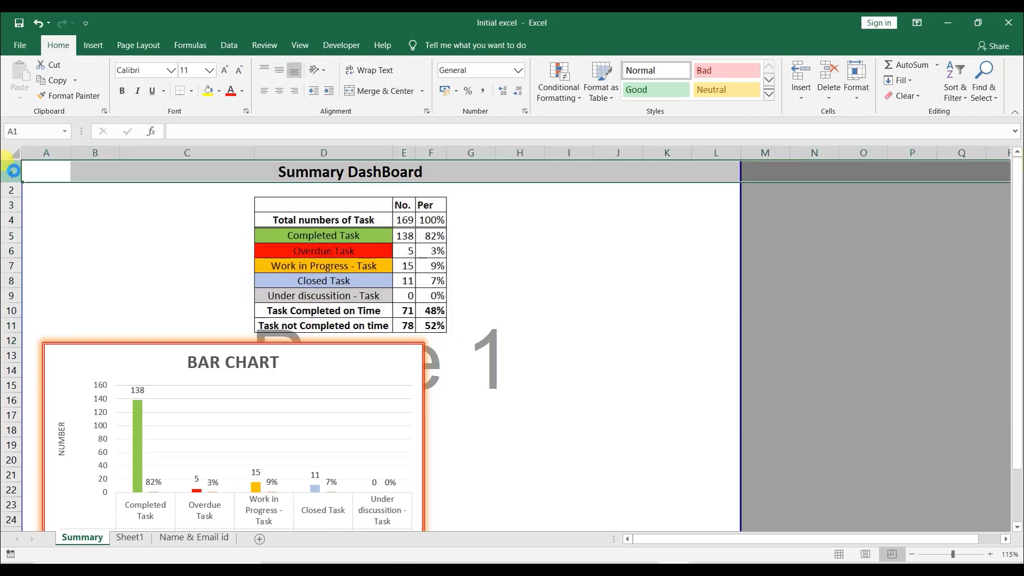
pyautogui.scroll(-2, 346, 309)
pyautogui.click(338, 343)
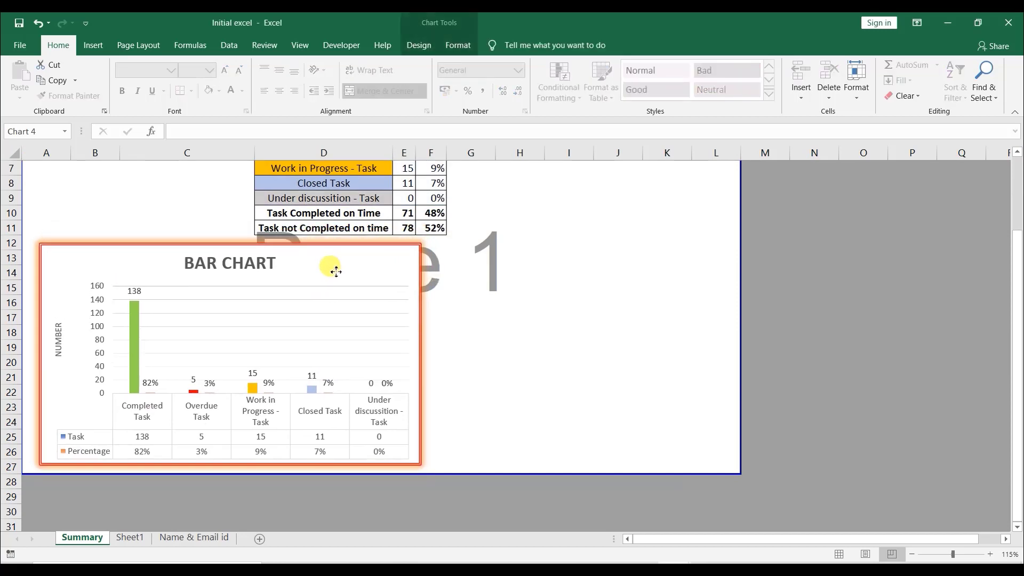
pyautogui.click(600, 272)
pyautogui.scroll(2, 547, 306)
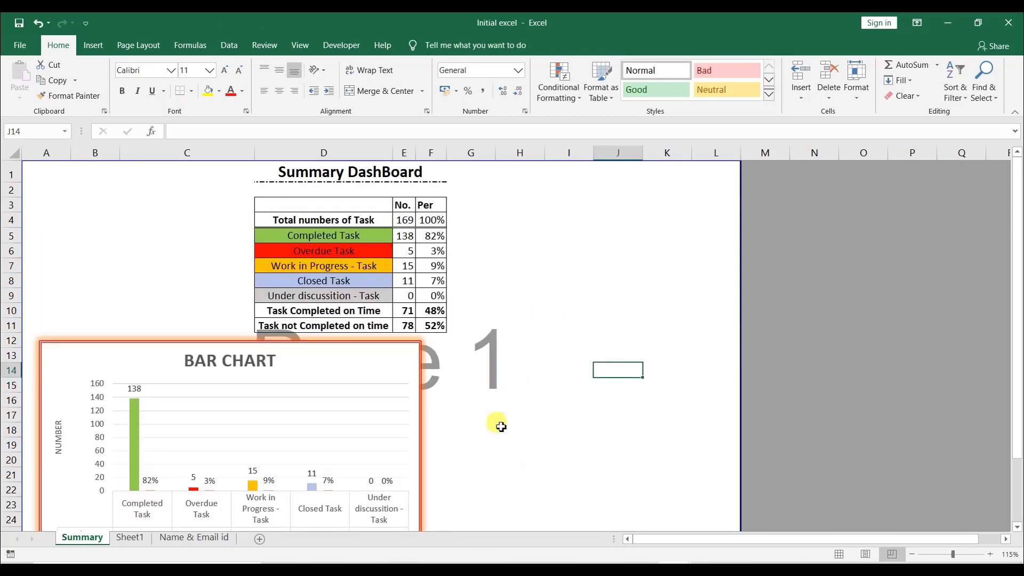
# - Widen the No. and Per columns E and F of the summary table
pyautogui.moveTo(431, 154); pyautogui.dragTo(476, 156)
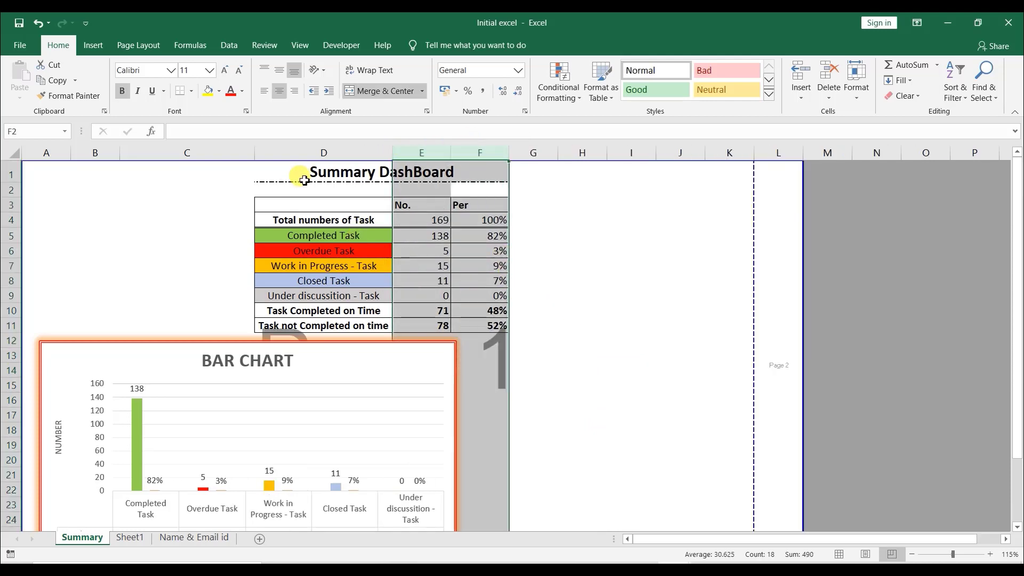
pyautogui.click(676, 295)
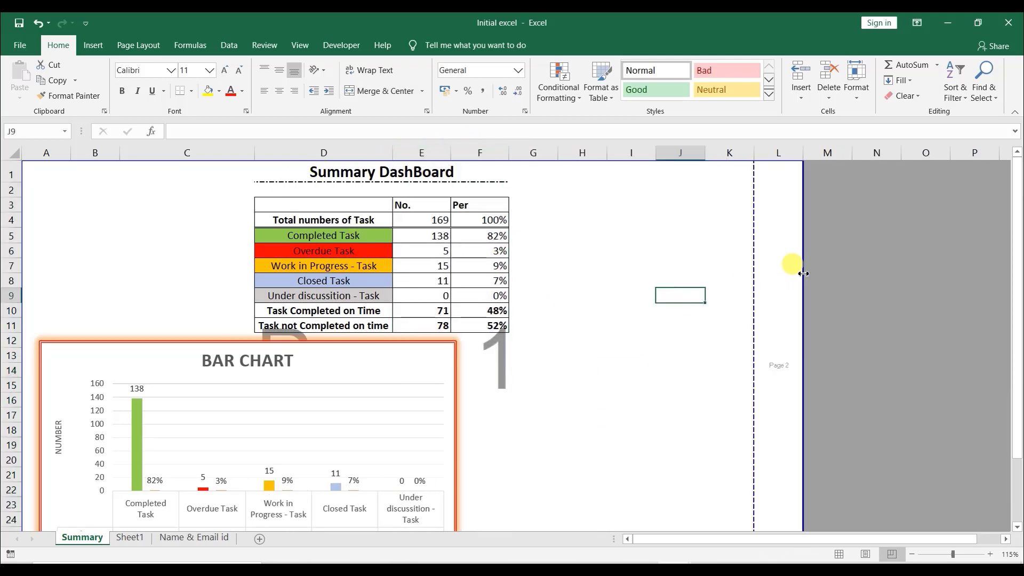
pyautogui.moveTo(803, 273); pyautogui.dragTo(809, 273)
pyautogui.scroll(-1, 587, 394)
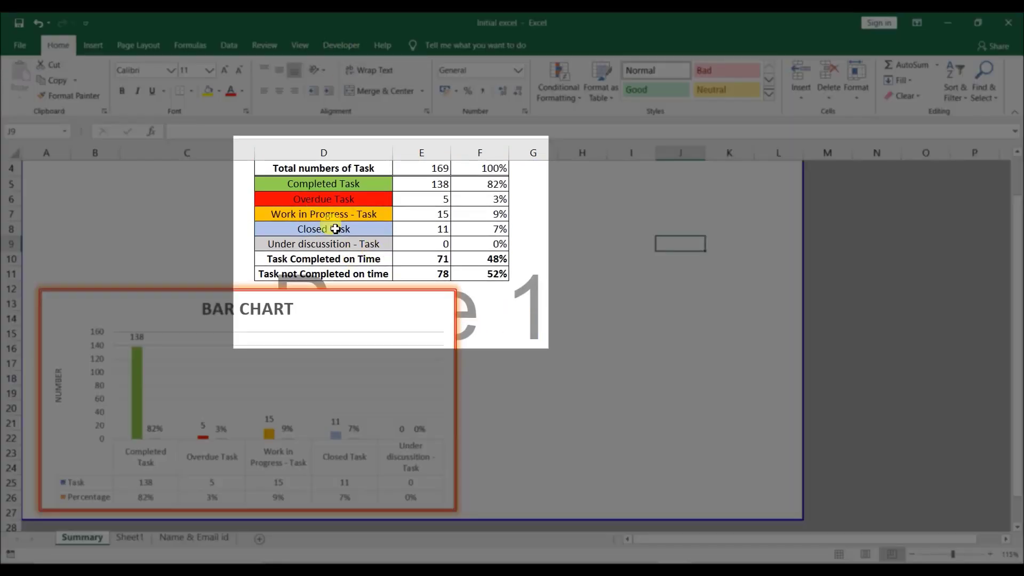
pyautogui.scroll(1, 328, 229)
# - Insert a 2-D pie chart from the task categories and counts in rows 5 to 9
pyautogui.moveTo(321, 233); pyautogui.dragTo(487, 297)
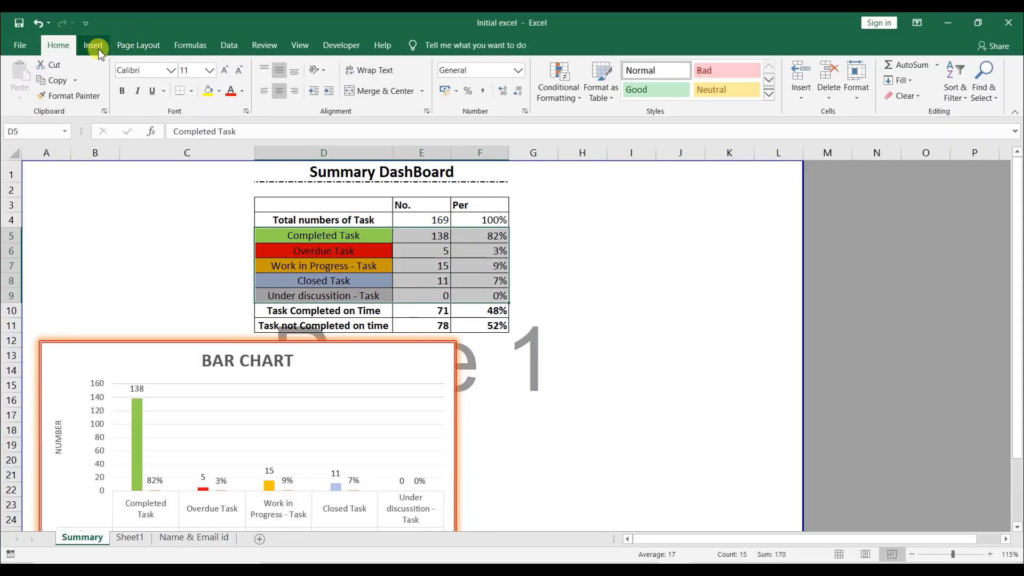
pyautogui.click(98, 49)
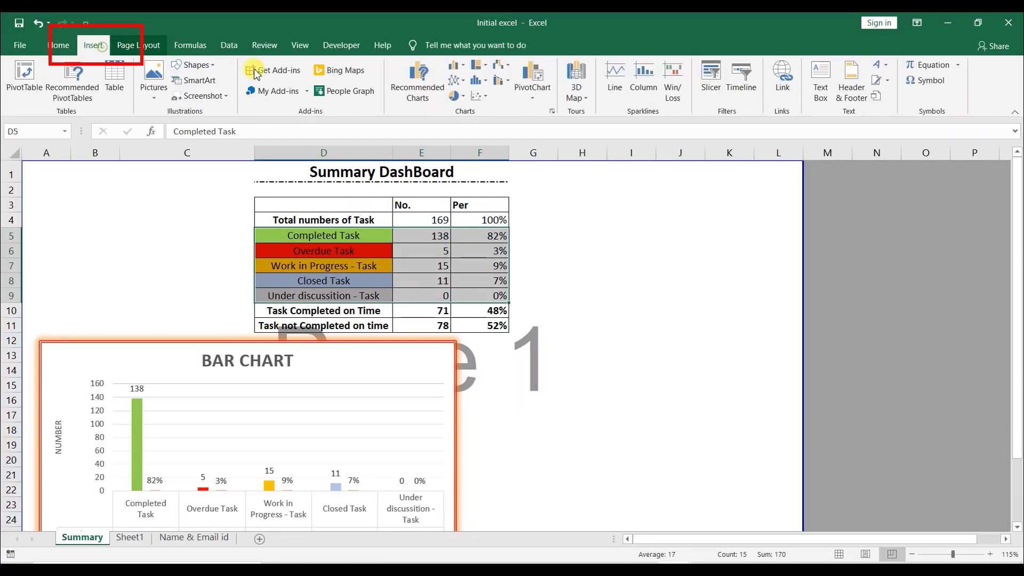
pyautogui.click(456, 96)
pyautogui.click(468, 138)
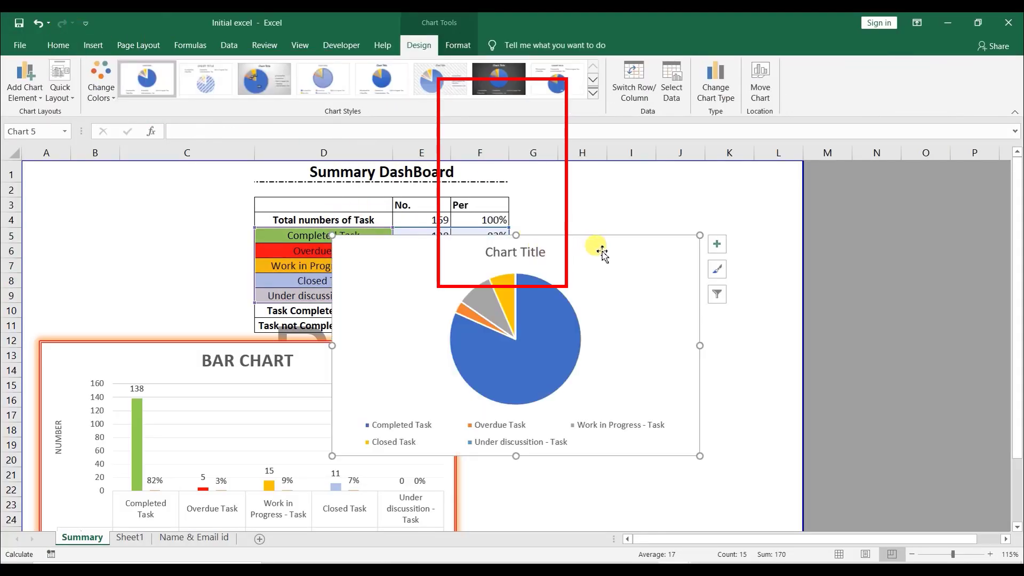
# - Move and resize the pie chart to sit beside the bar chart below the table
pyautogui.moveTo(600, 251); pyautogui.dragTo(745, 281)
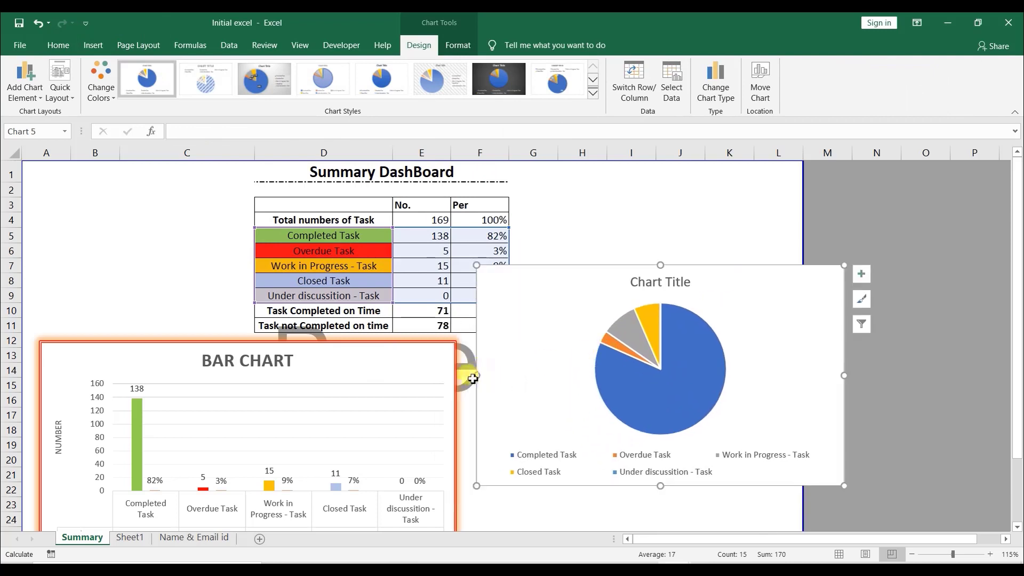
pyautogui.moveTo(477, 376); pyautogui.dragTo(567, 380)
pyautogui.moveTo(800, 286); pyautogui.dragTo(737, 359)
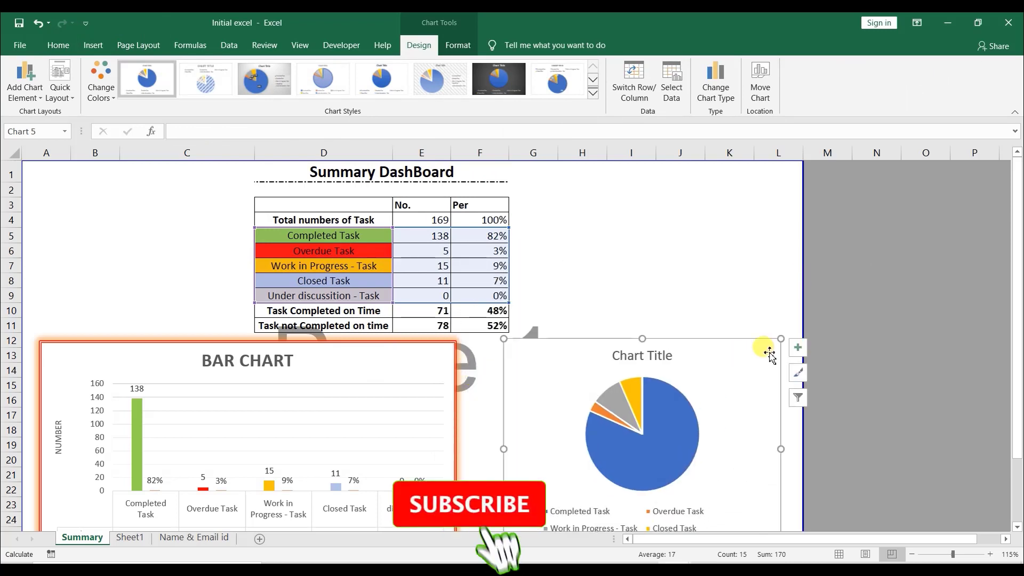
pyautogui.scroll(-1, 769, 354)
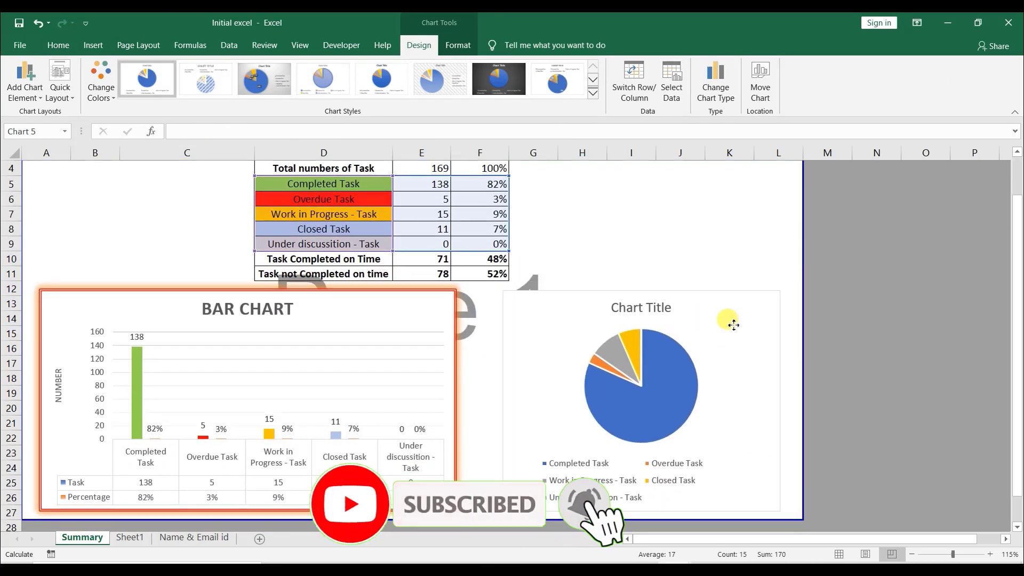
pyautogui.moveTo(734, 324); pyautogui.dragTo(702, 322)
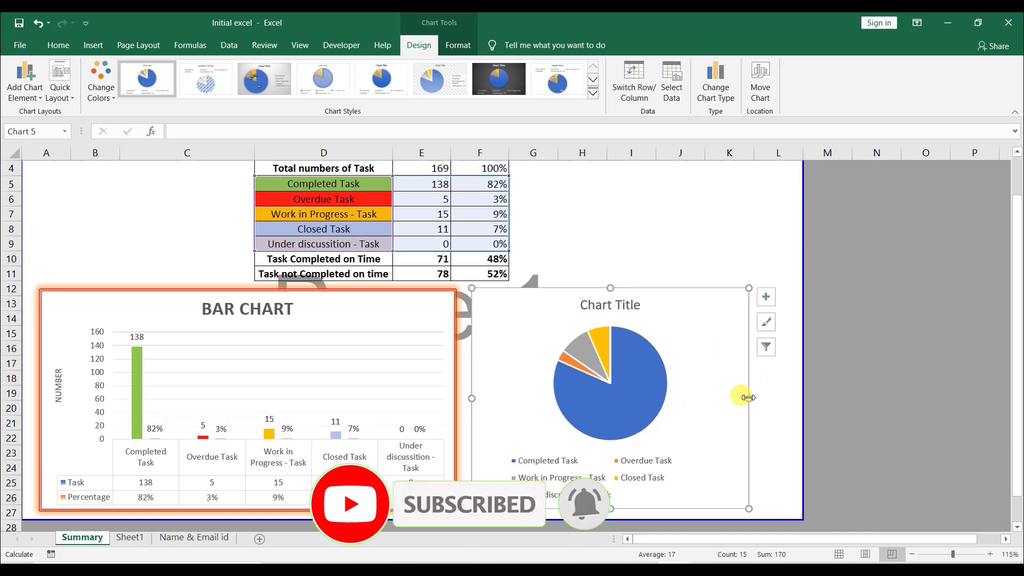
pyautogui.moveTo(749, 398); pyautogui.dragTo(786, 397)
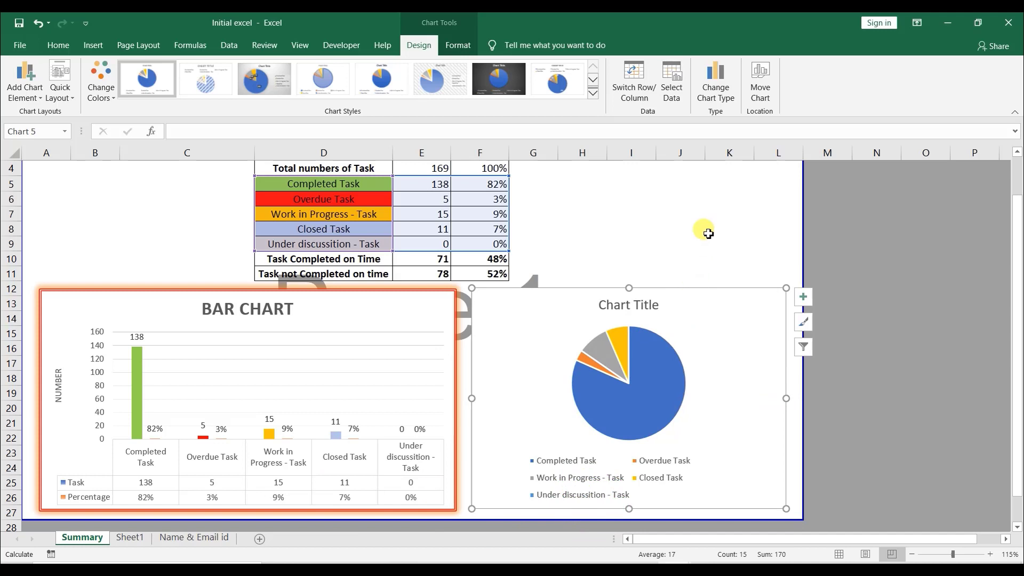
# - Add a chart title above the pie chart
pyautogui.click(659, 378)
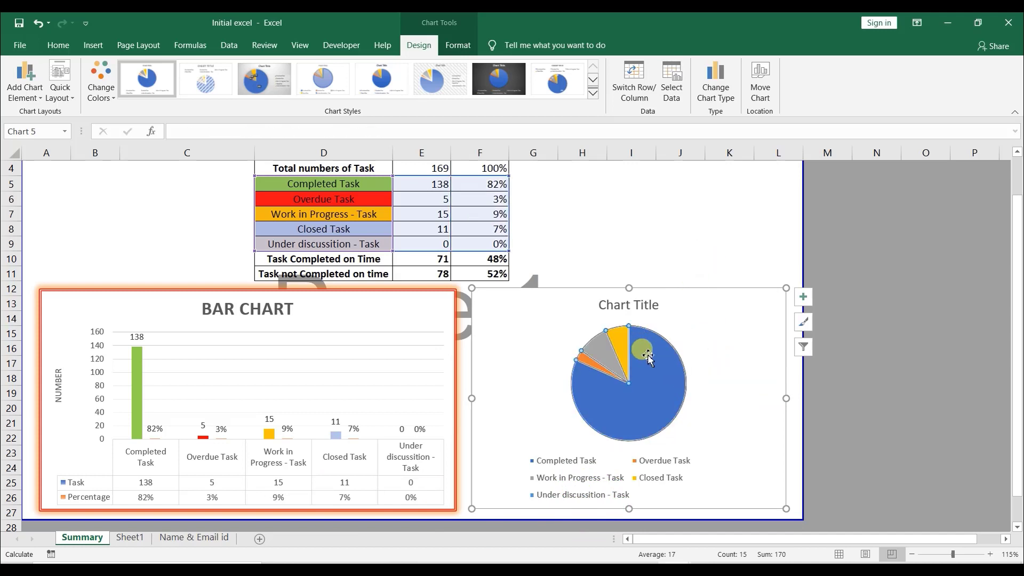
pyautogui.click(676, 344)
pyautogui.click(25, 85)
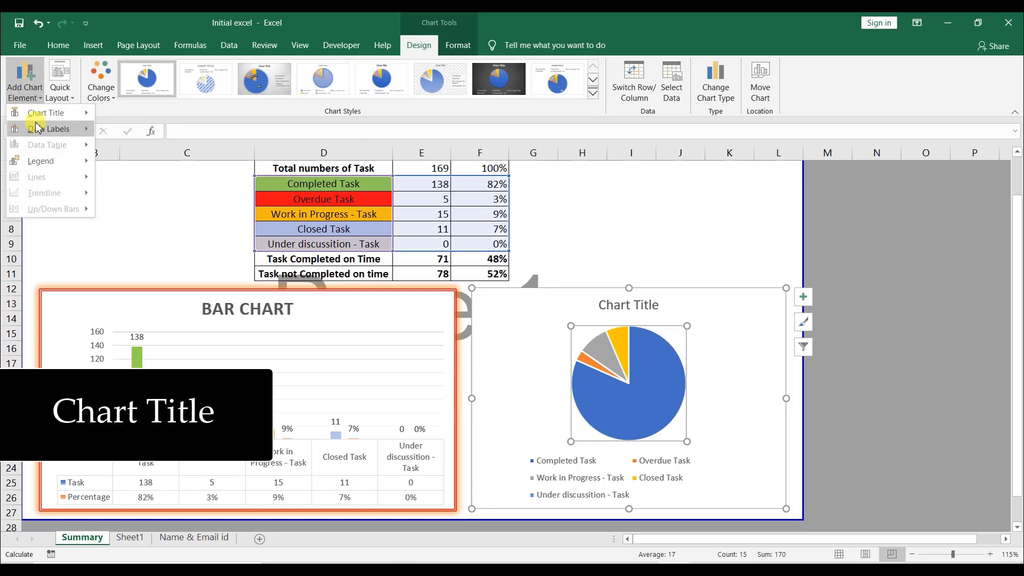
pyautogui.moveTo(47, 118)
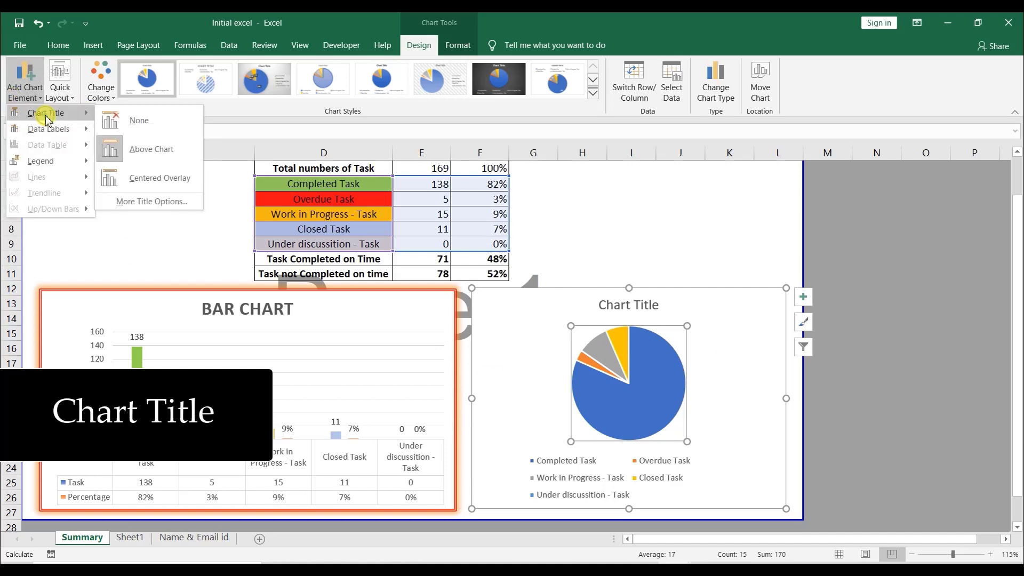
pyautogui.click(130, 149)
# - Apply a pie chart style with a bold title and category labels from the style gallery
pyautogui.tripleClick(632, 311)
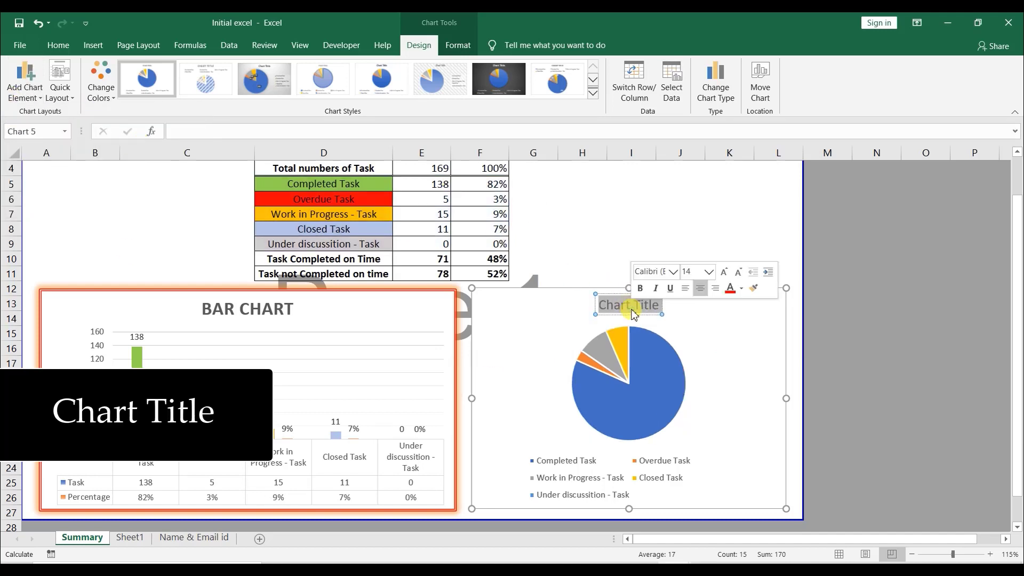
pyautogui.press('Escape')
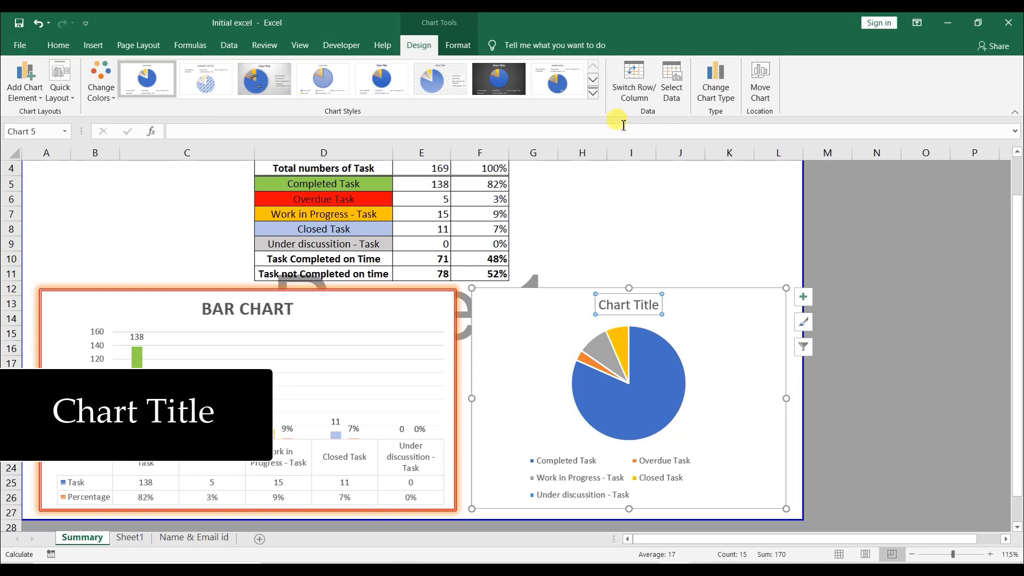
pyautogui.click(593, 94)
pyautogui.click(148, 130)
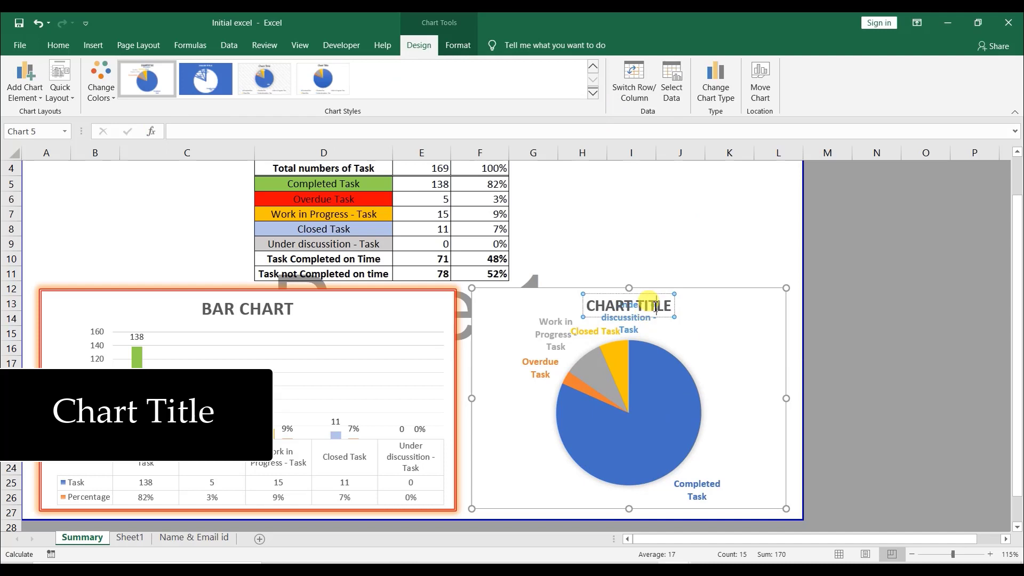
# - Rename the pie chart title to PIE CHART
pyautogui.click(656, 310)
pyautogui.tripleClick(656, 309)
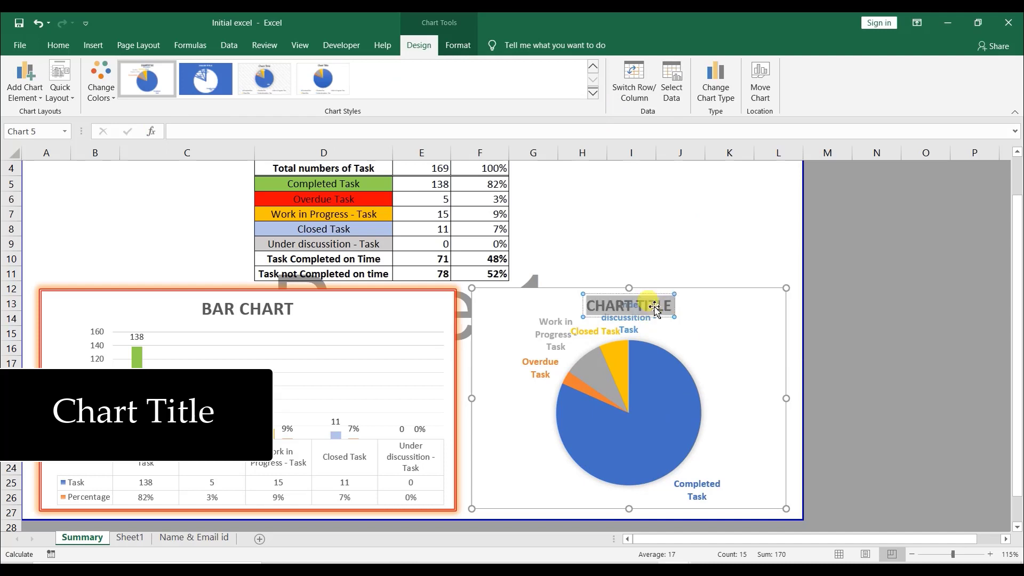
pyautogui.write('PIE CHART')
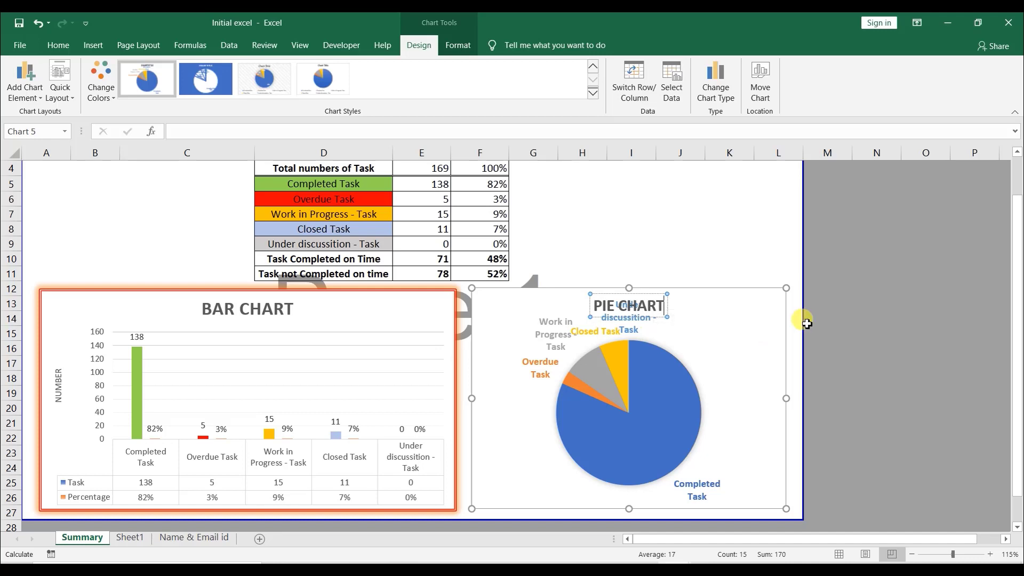
# - Set the pie chart's data labels to Best Fit
pyautogui.click(25, 79)
pyautogui.moveTo(48, 128)
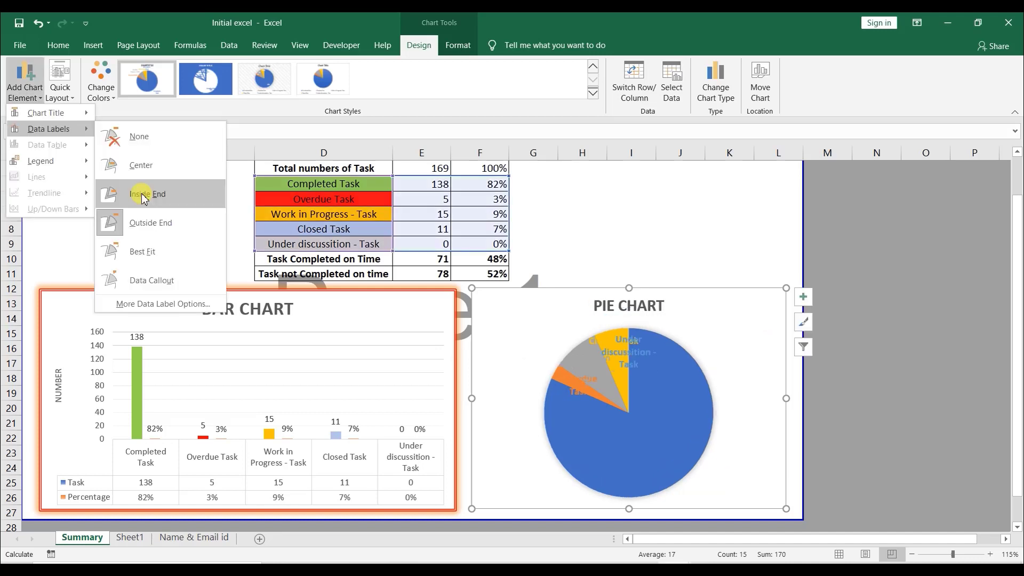
pyautogui.click(152, 253)
# - Show the pie chart legend on the right
pyautogui.click(25, 91)
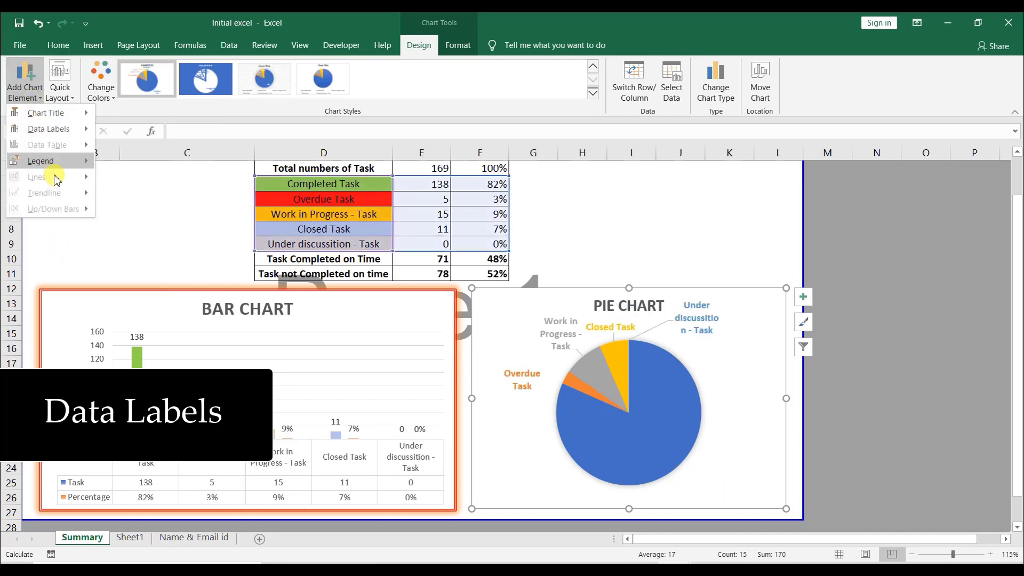
pyautogui.moveTo(51, 161)
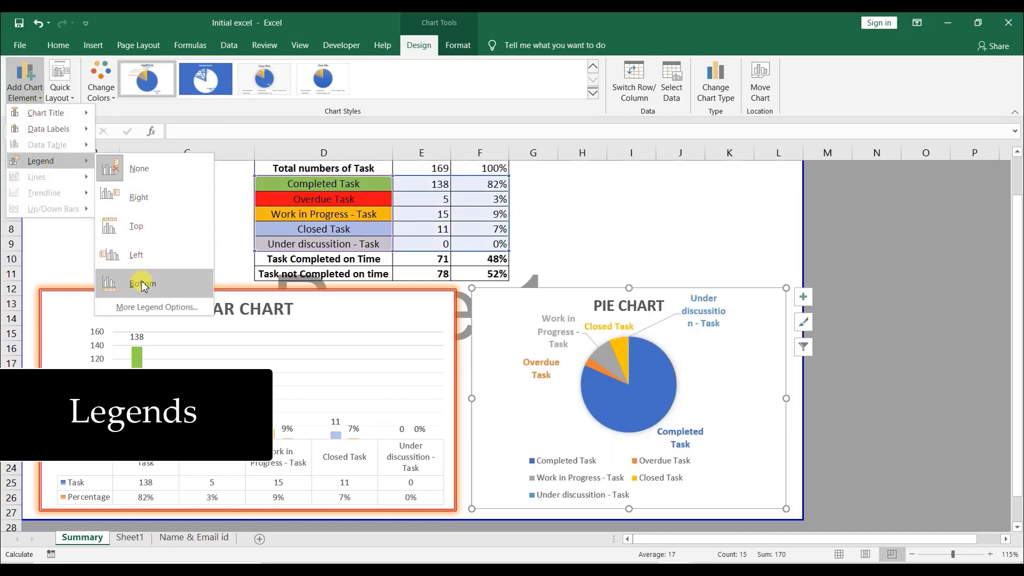
pyautogui.click(154, 197)
# - Reposition the Work in Progress - Task data label closer to its slice
pyautogui.moveTo(561, 313); pyautogui.dragTo(509, 301)
pyautogui.click(721, 338)
pyautogui.click(511, 318)
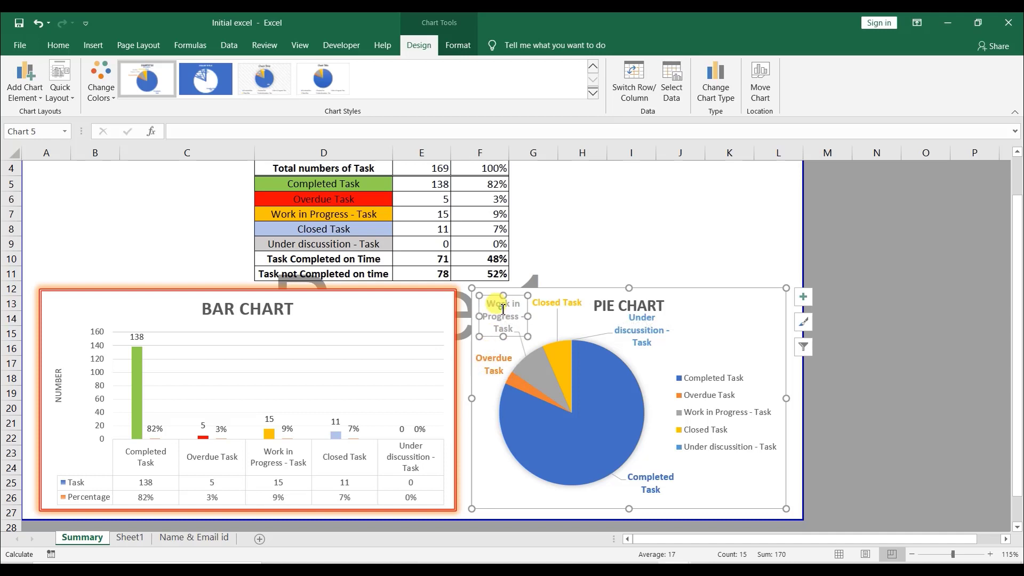
# - Fill the Completed Task slice of the pie chart with green
pyautogui.doubleClick(614, 369)
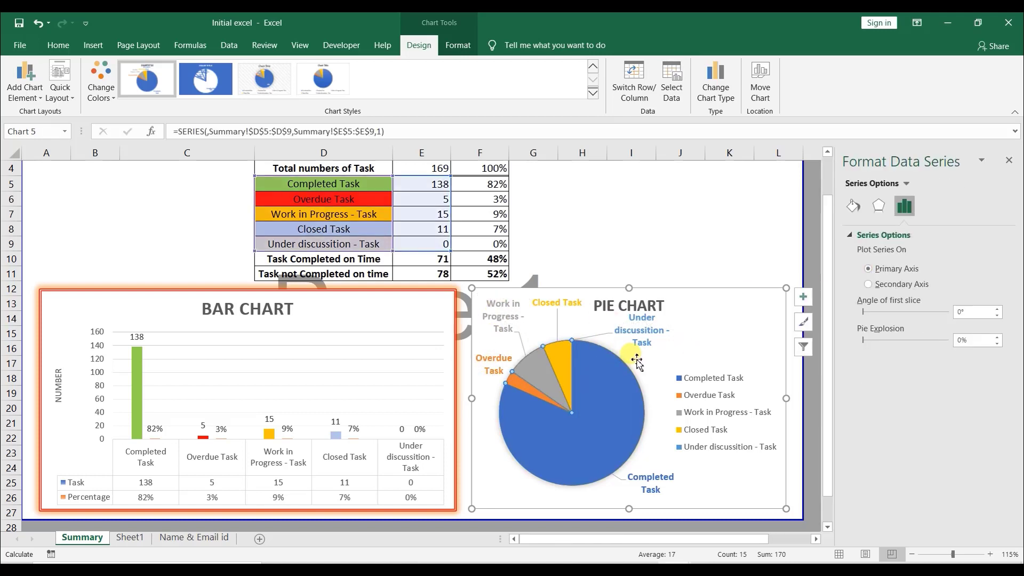
pyautogui.click(616, 400)
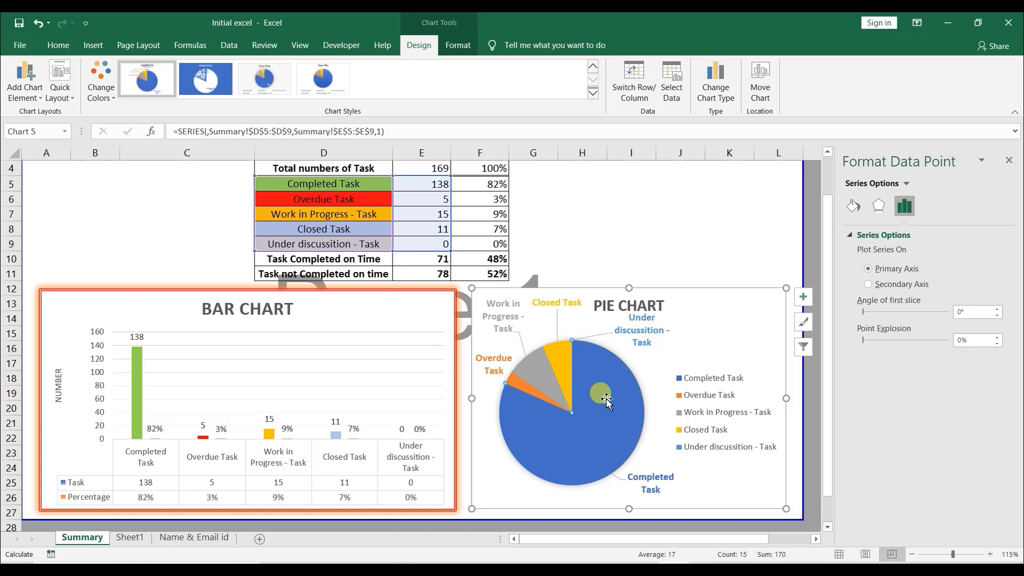
pyautogui.click(458, 45)
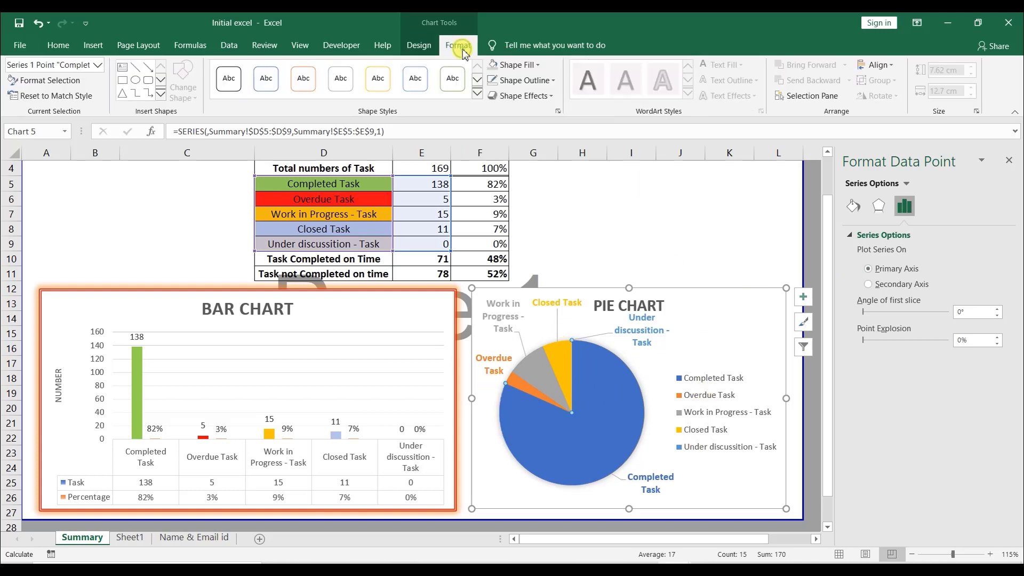
pyautogui.click(537, 64)
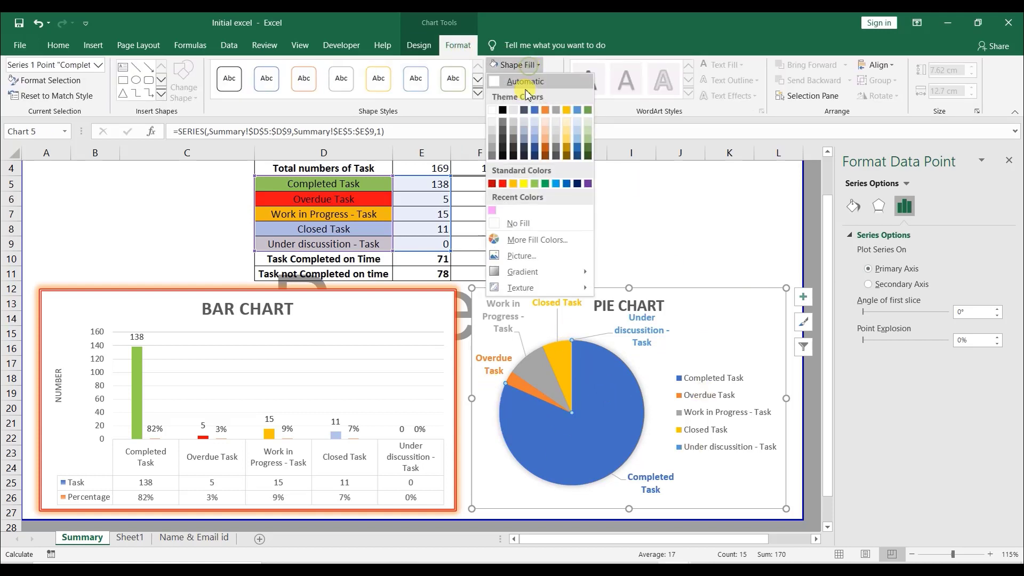
pyautogui.click(533, 184)
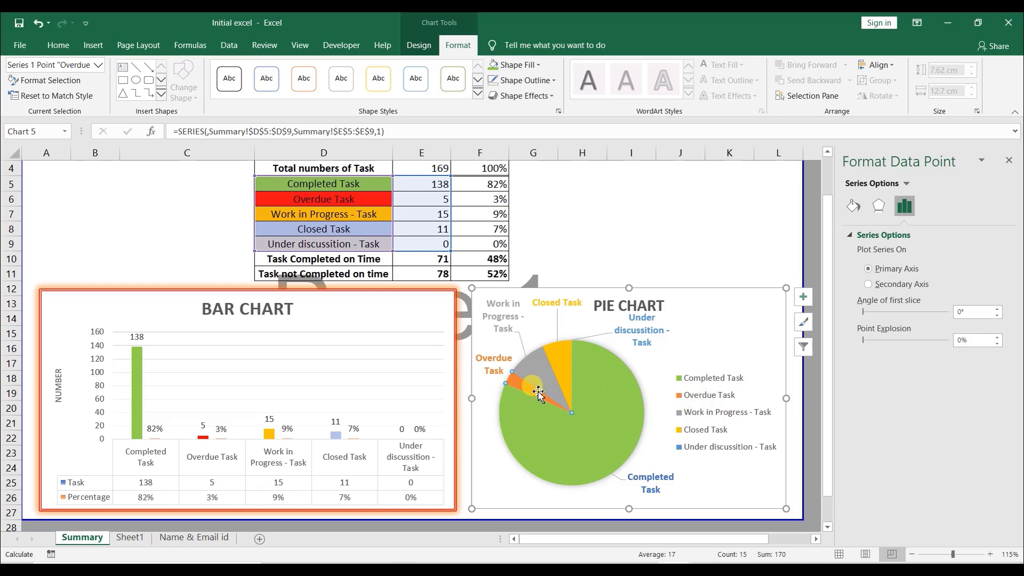
# - Fill the Overdue Task slice of the pie chart with red
pyautogui.moveTo(537, 393); pyautogui.dragTo(513, 403)
pyautogui.click(537, 65)
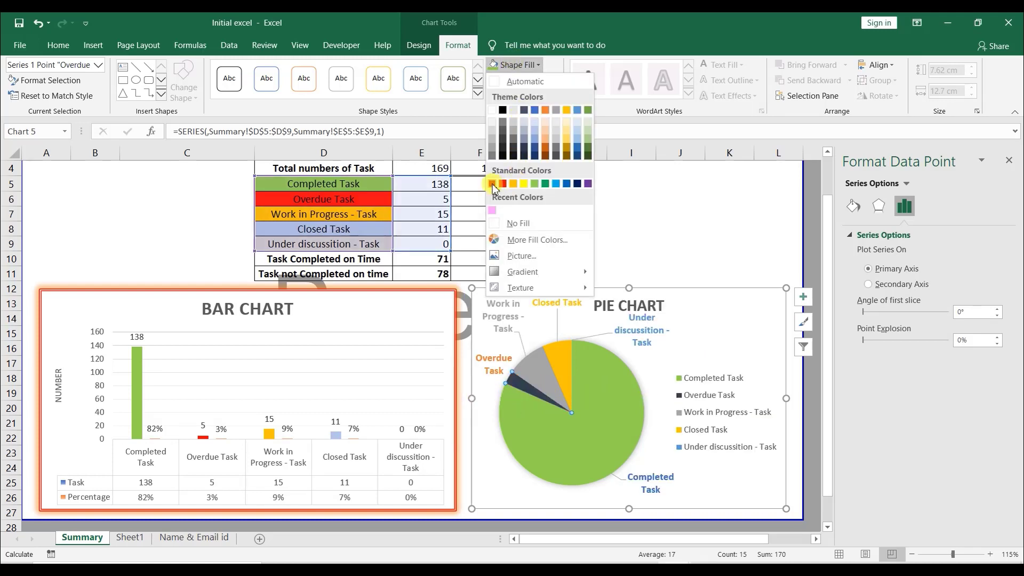
pyautogui.click(506, 184)
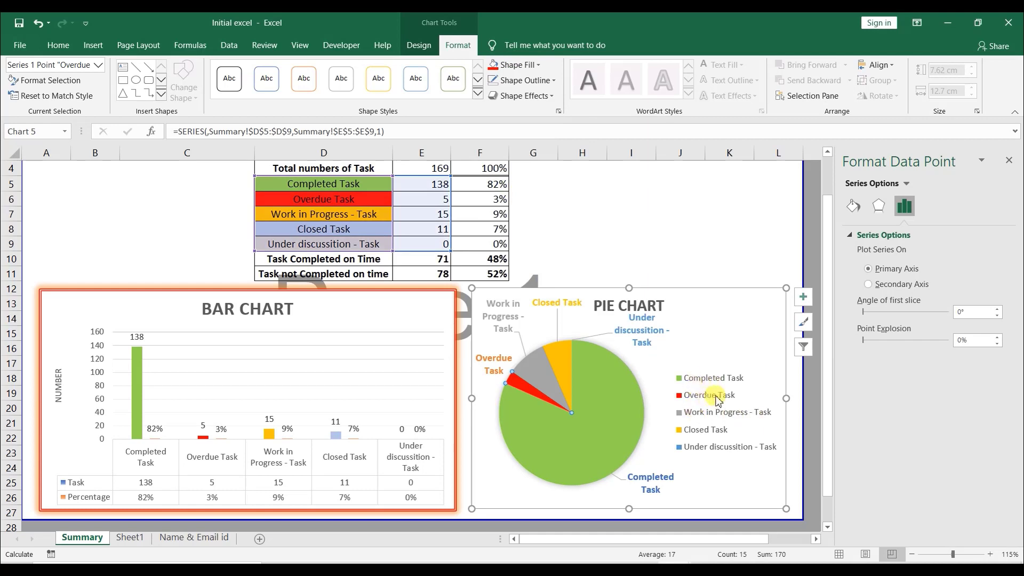
# - Fill the Work in Progress - Task slice with orange
pyautogui.click(536, 380)
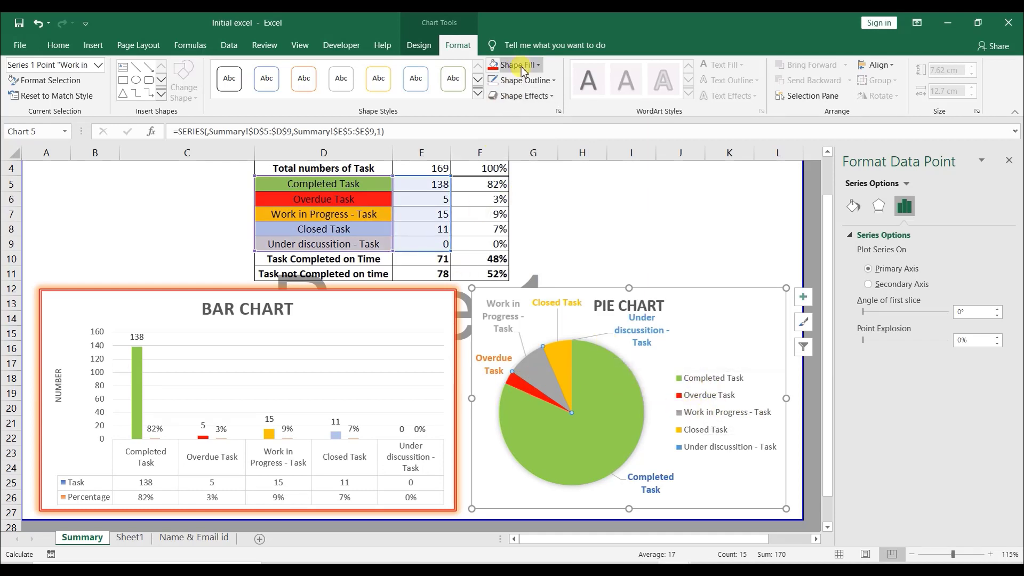
pyautogui.click(538, 65)
pyautogui.click(514, 184)
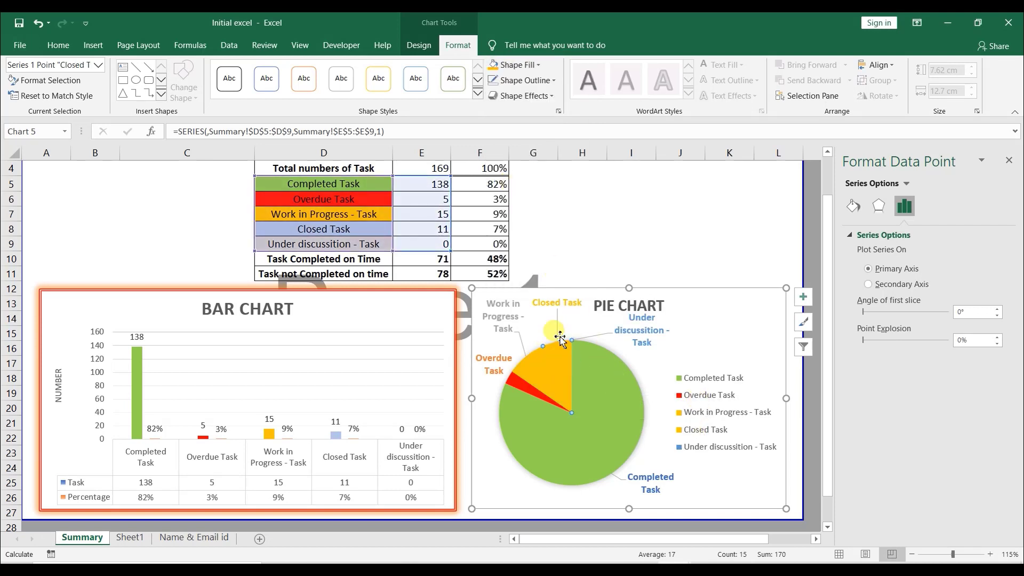
# - Fill the Closed Task slice with a light blue theme colour
pyautogui.click(528, 66)
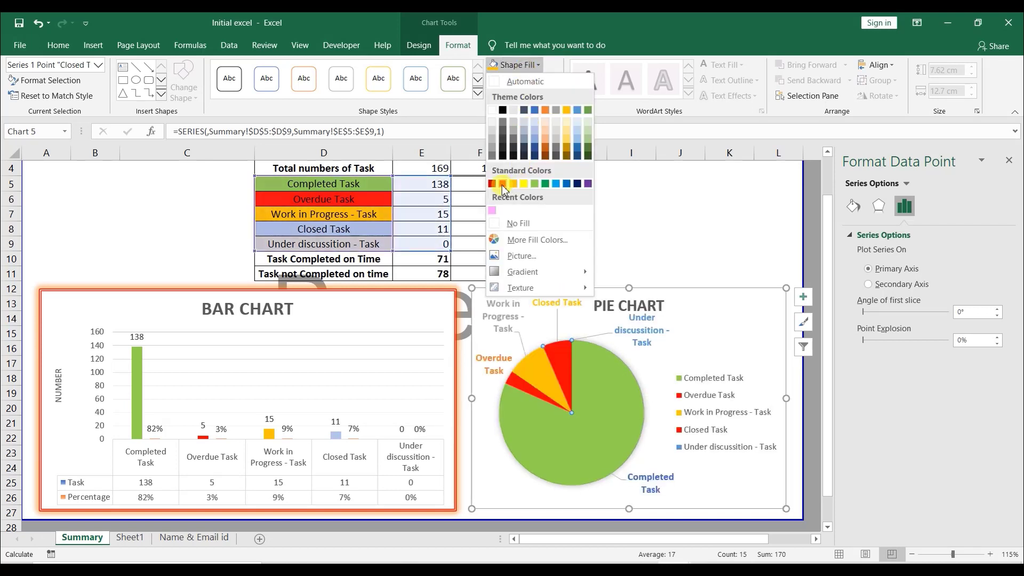
pyautogui.click(537, 143)
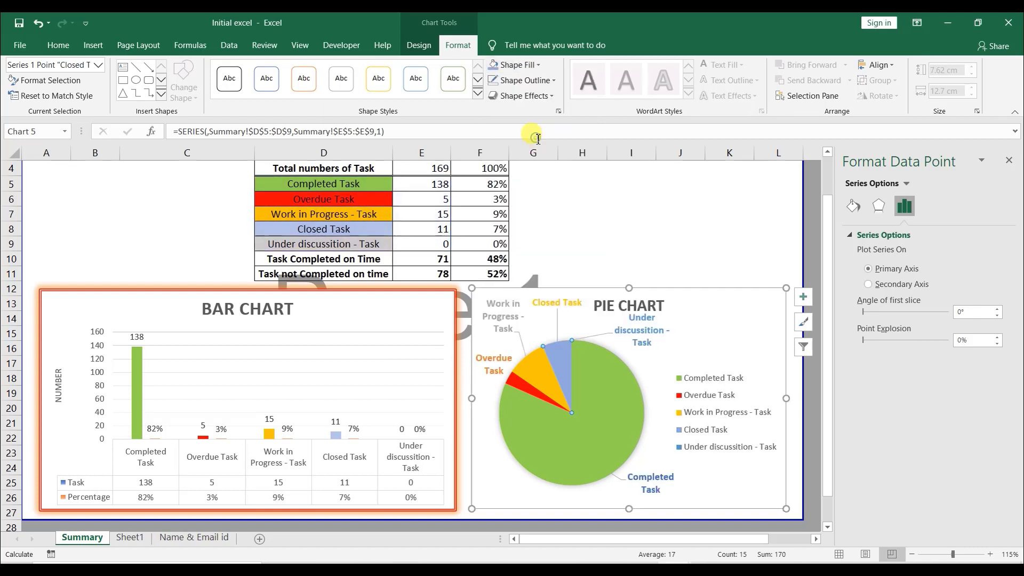
pyautogui.click(700, 451)
# - Copy the COUNTIF formula in cell E9 and replace it with the value 11
pyautogui.click(442, 245)
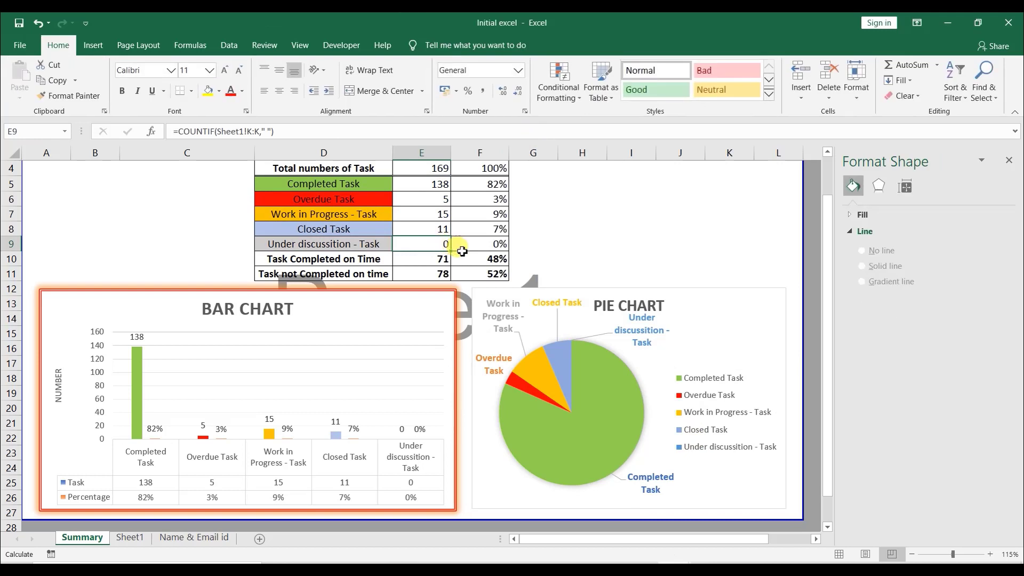
pyautogui.click(320, 136)
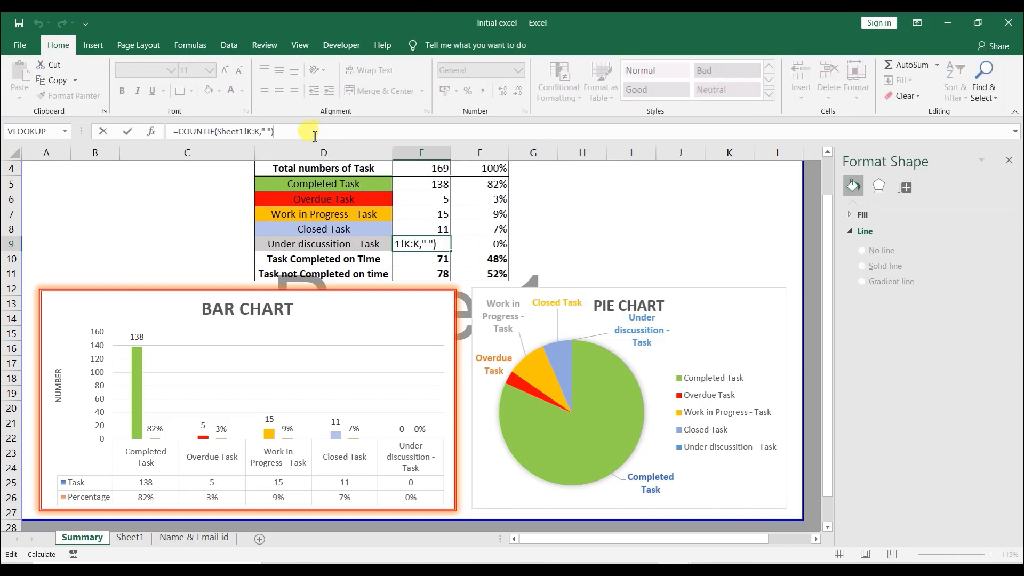
pyautogui.moveTo(315, 137); pyautogui.dragTo(179, 134)
pyautogui.click(433, 246)
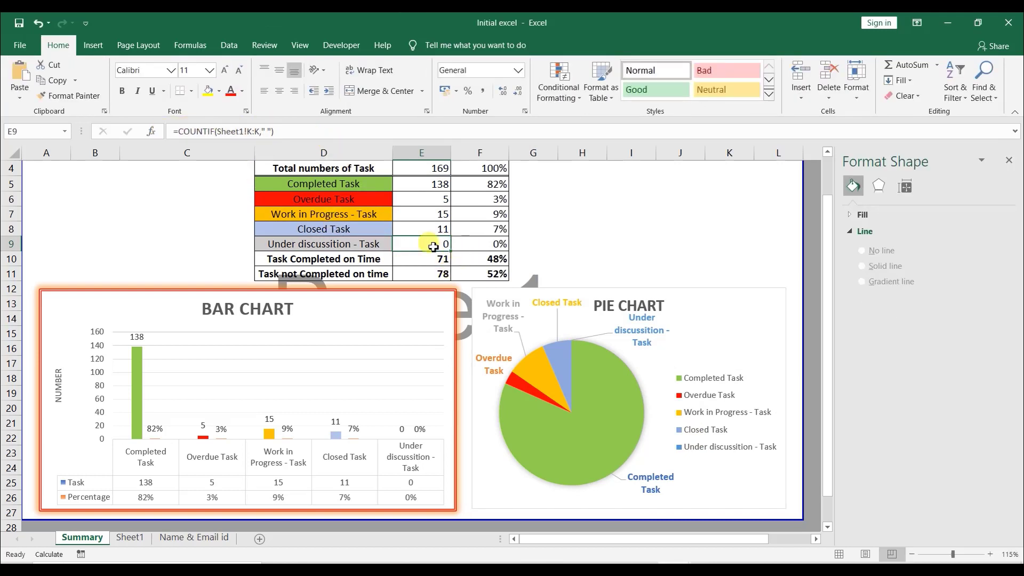
pyautogui.write('11')
pyautogui.press('Return')
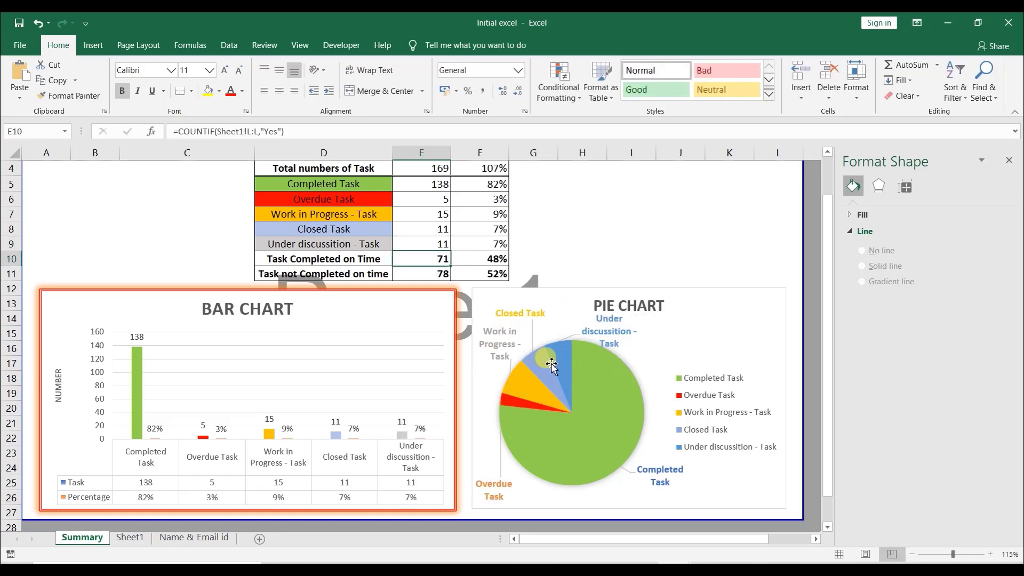
# - Fill the Under discussion - Task slice with a light gray theme colour
pyautogui.click(569, 358)
pyautogui.click(568, 358)
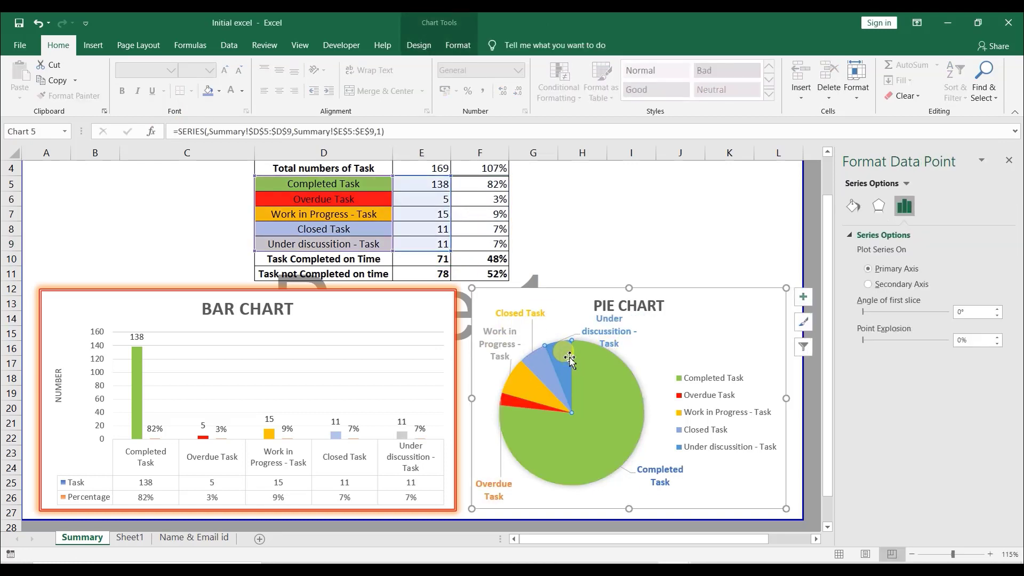
pyautogui.click(458, 44)
pyautogui.click(537, 64)
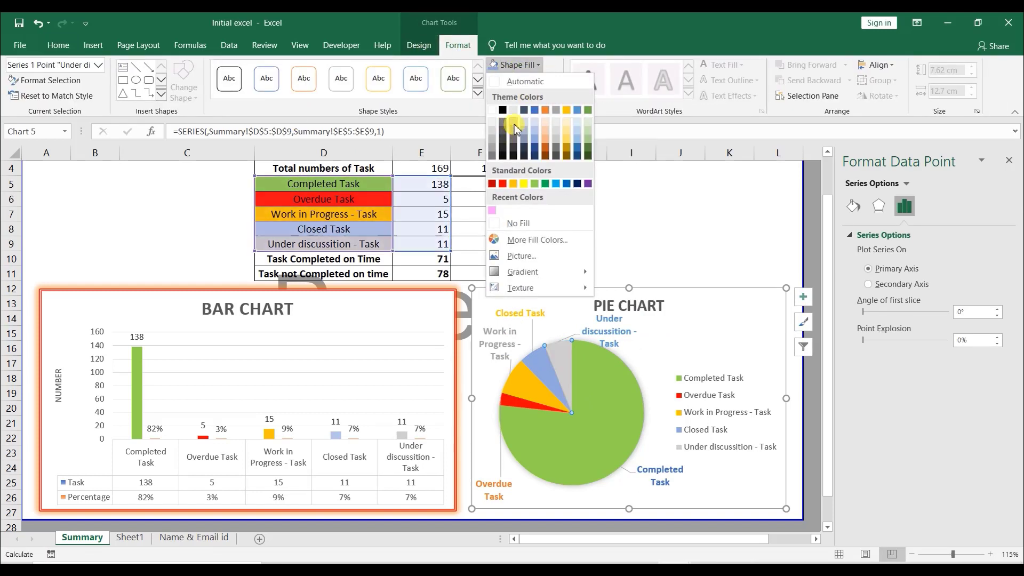
pyautogui.click(513, 122)
pyautogui.click(670, 346)
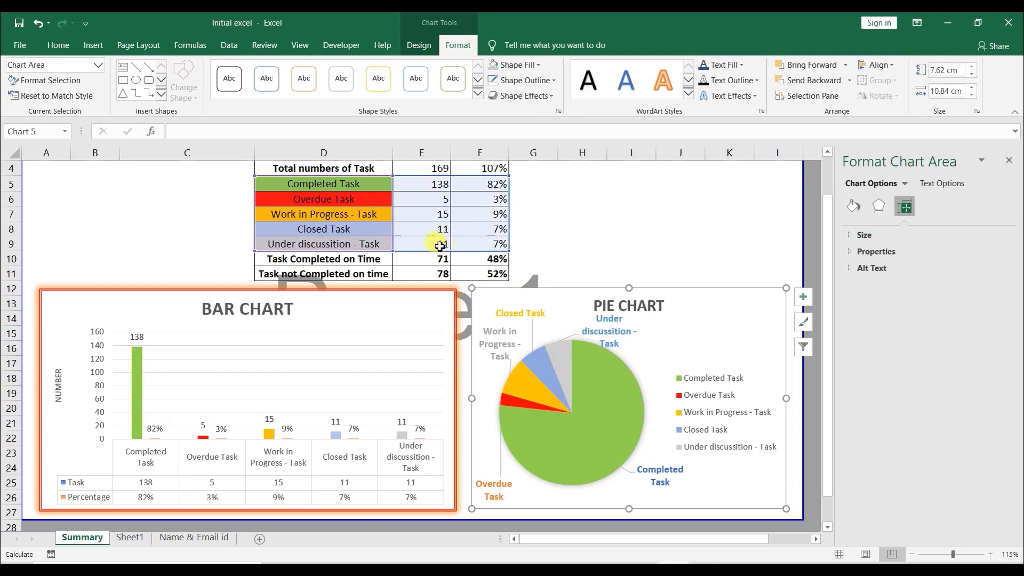
# - Paste the copied COUNTIF formula back into cell E9
pyautogui.click(439, 245)
pyautogui.write('=COUNTIF(Sheet1!K:K," ")')
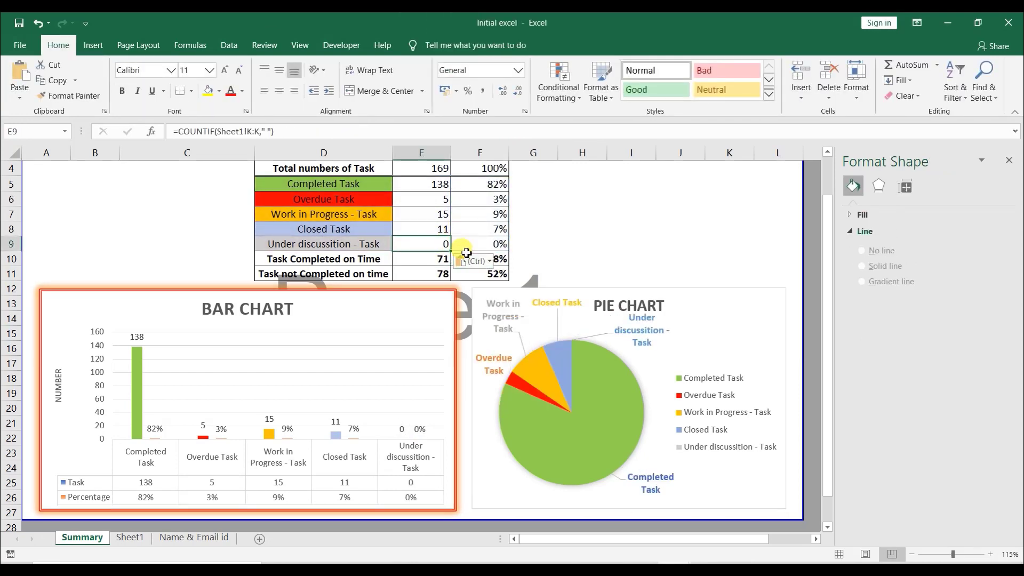
# - Add the value to the Under discussion - Task data label alongside its category name
pyautogui.click(717, 311)
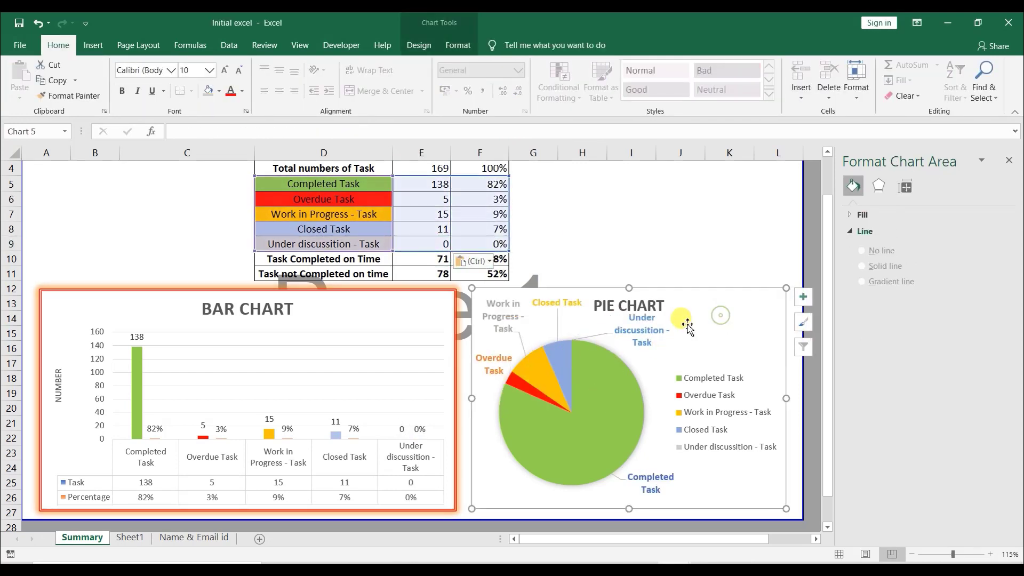
pyautogui.click(645, 328)
pyautogui.click(645, 328)
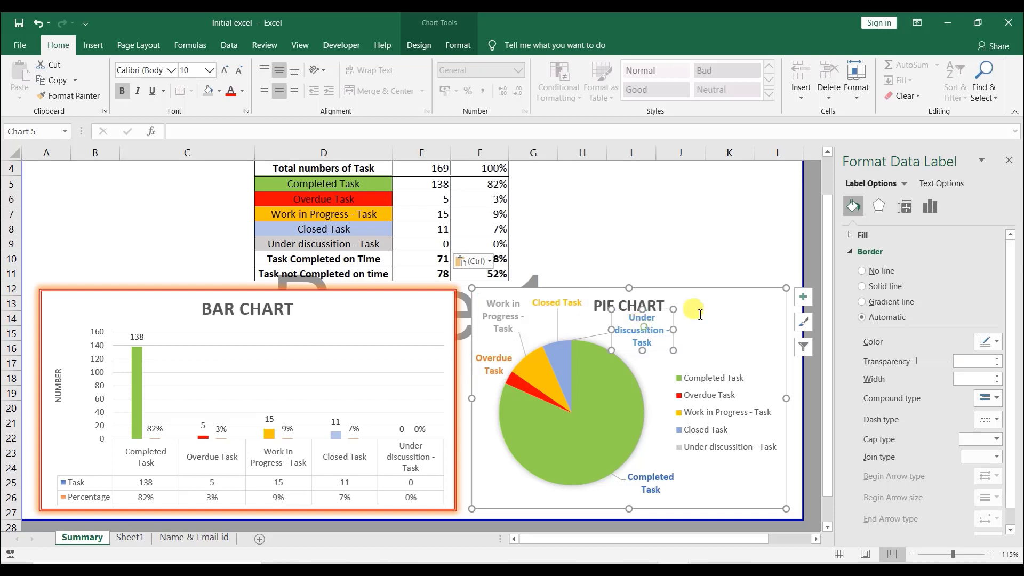
pyautogui.click(930, 206)
pyautogui.click(851, 234)
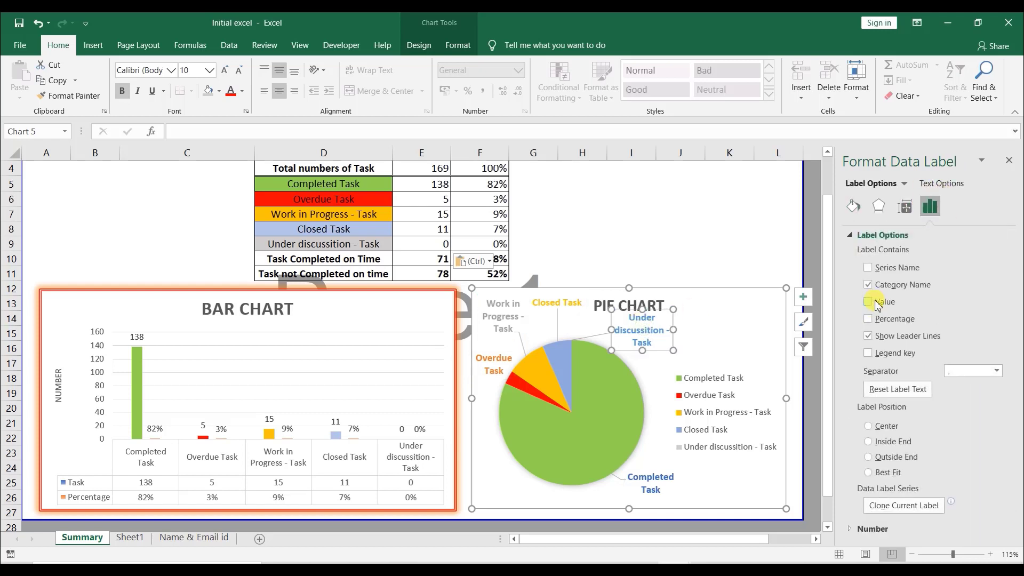
pyautogui.click(869, 268)
pyautogui.click(867, 268)
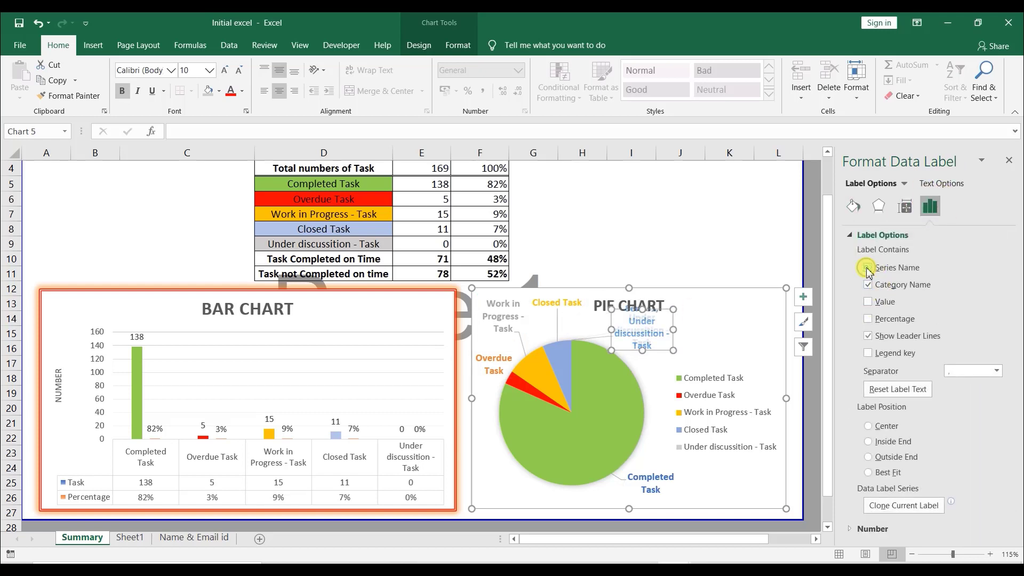
pyautogui.click(868, 285)
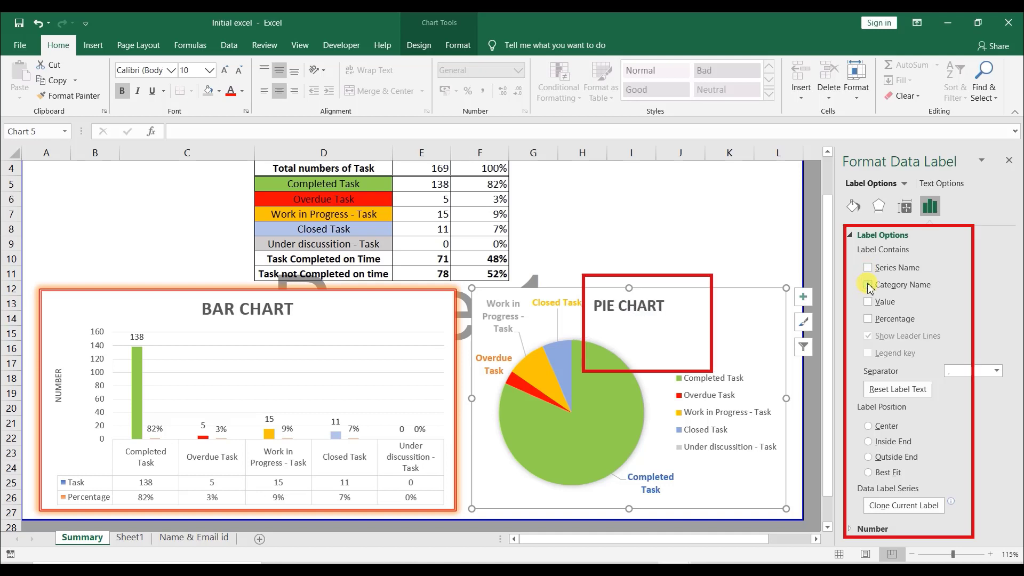
pyautogui.click(868, 285)
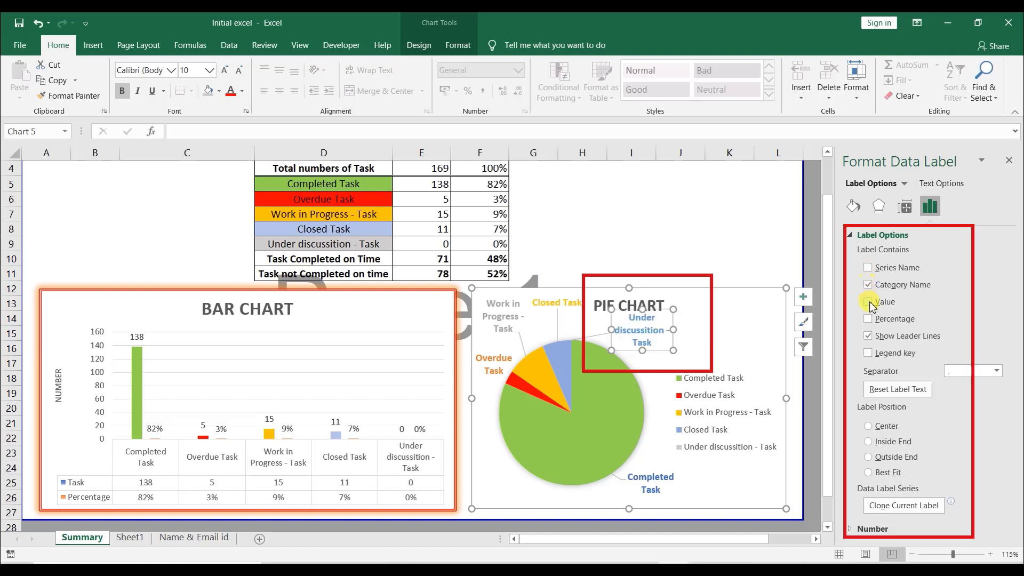
pyautogui.click(868, 301)
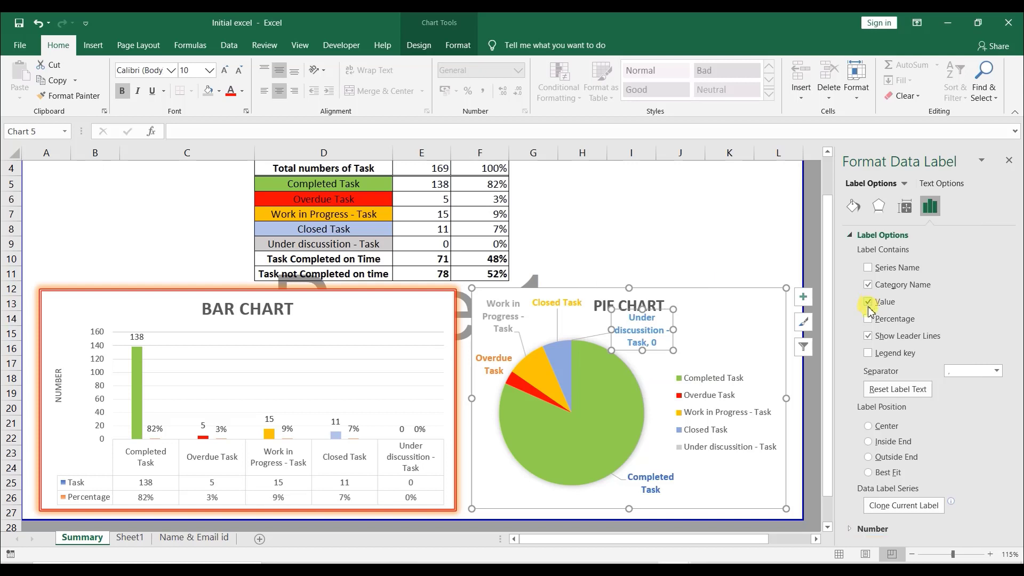
# - Show category name and value on all pie chart data labels
pyautogui.click(803, 322)
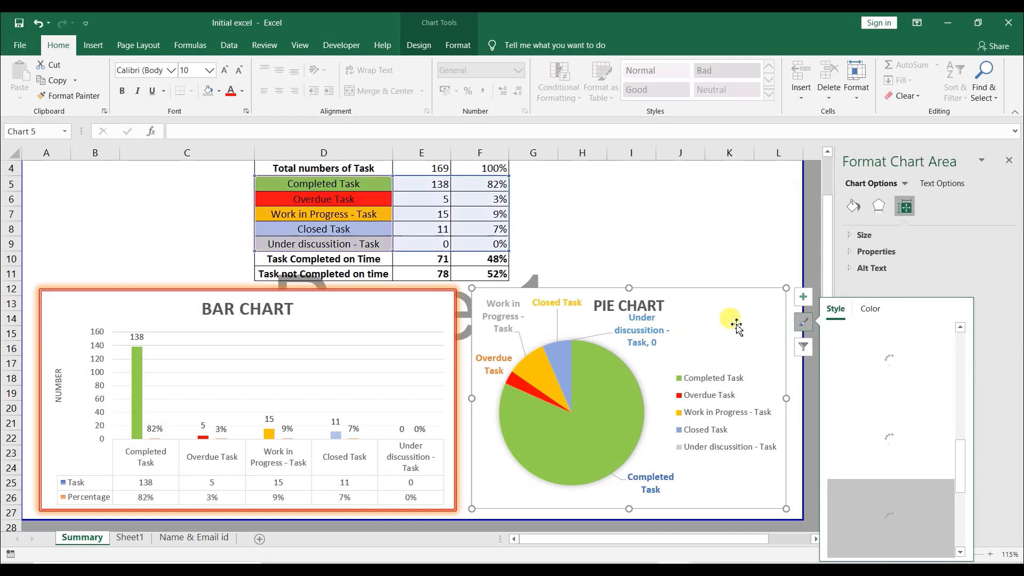
pyautogui.click(556, 302)
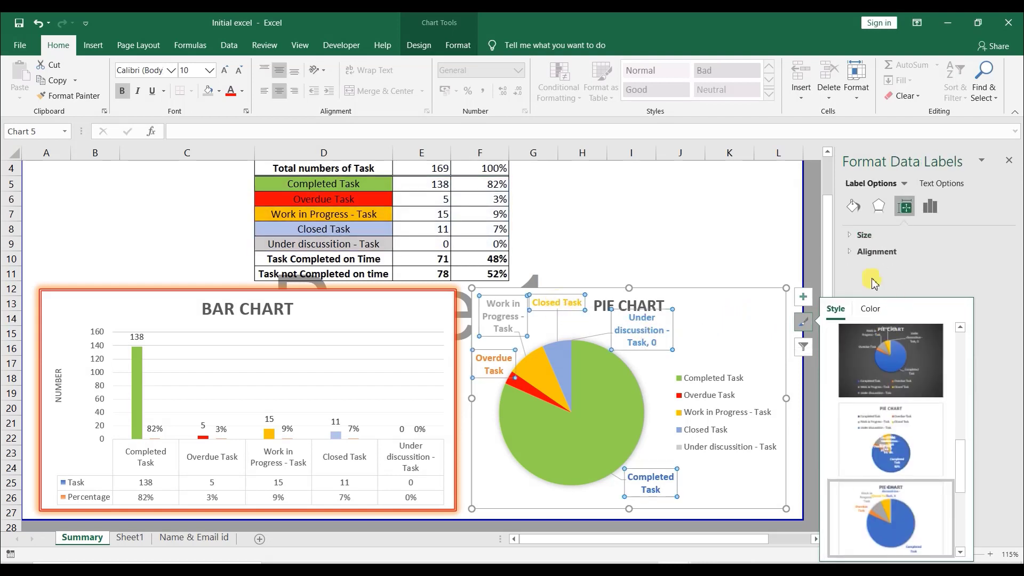
pyautogui.click(932, 206)
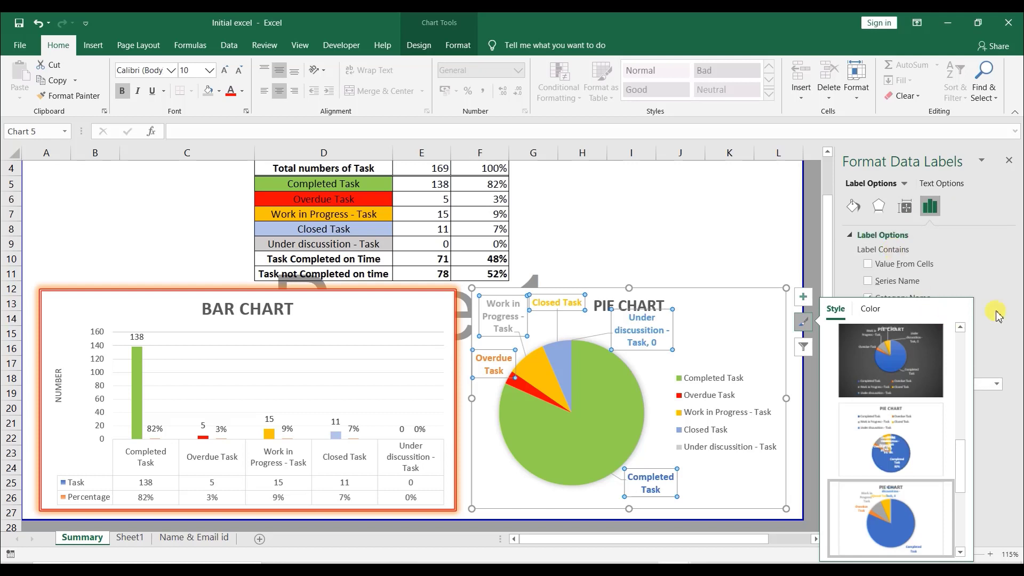
pyautogui.click(803, 322)
pyautogui.click(868, 263)
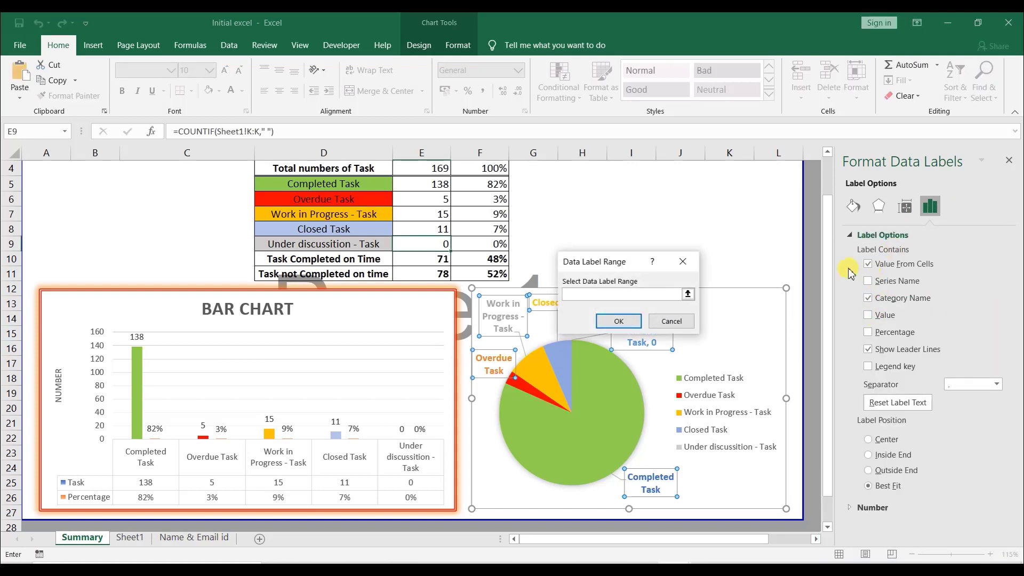
pyautogui.click(680, 258)
pyautogui.click(868, 281)
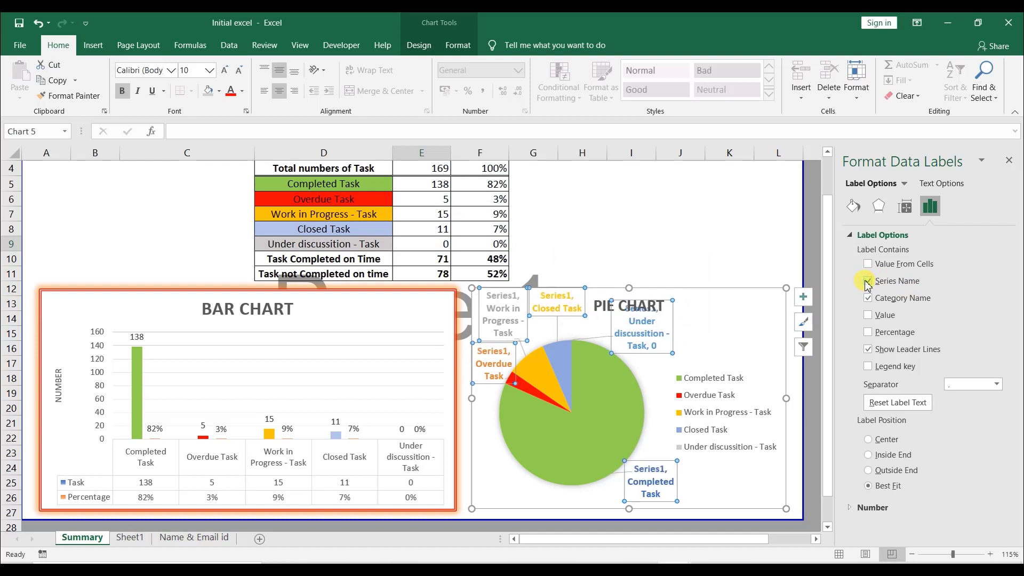
pyautogui.click(867, 282)
pyautogui.click(868, 298)
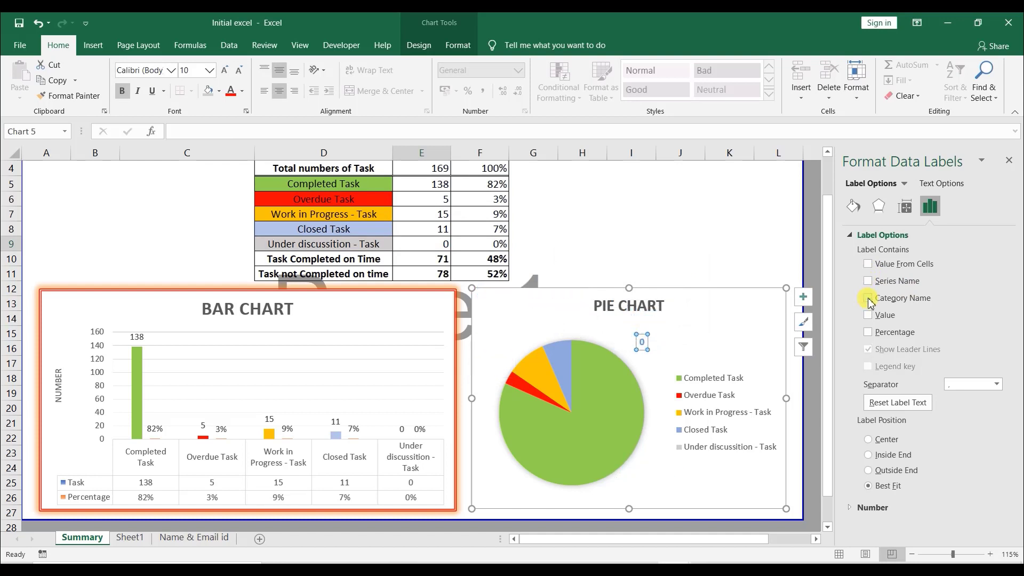
pyautogui.click(867, 298)
pyautogui.click(868, 315)
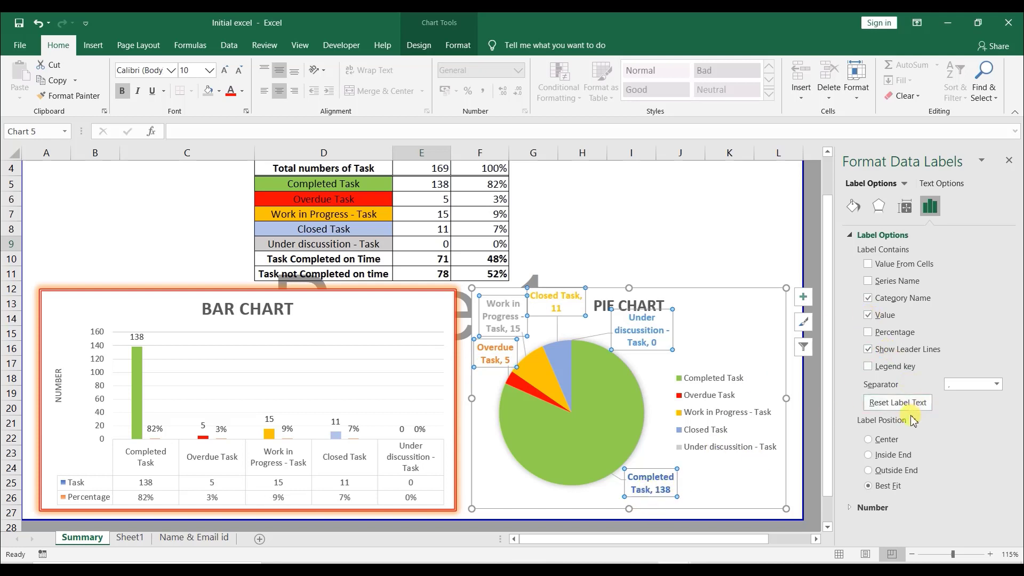
# - Colour the Completed Task, 138 data label text green through the Font dialog
pyautogui.click(648, 478)
pyautogui.click(667, 488)
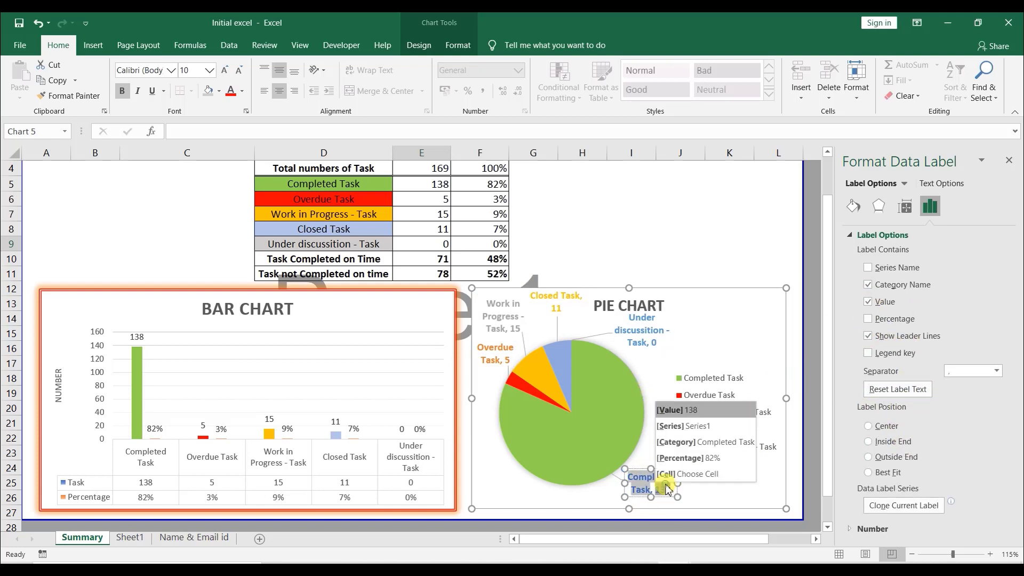
pyautogui.tripleClick(656, 489)
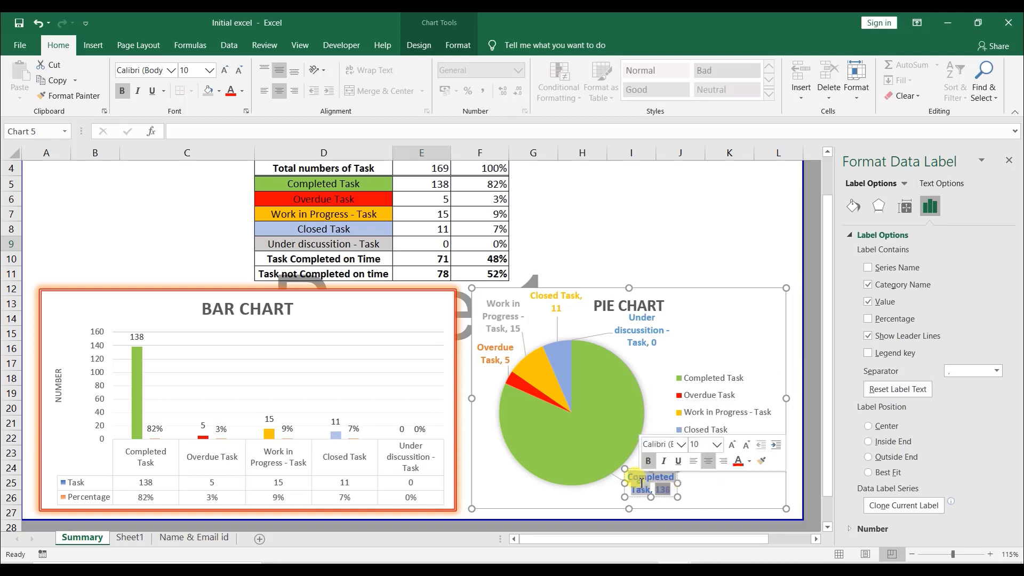
pyautogui.click(751, 462)
pyautogui.click(774, 404)
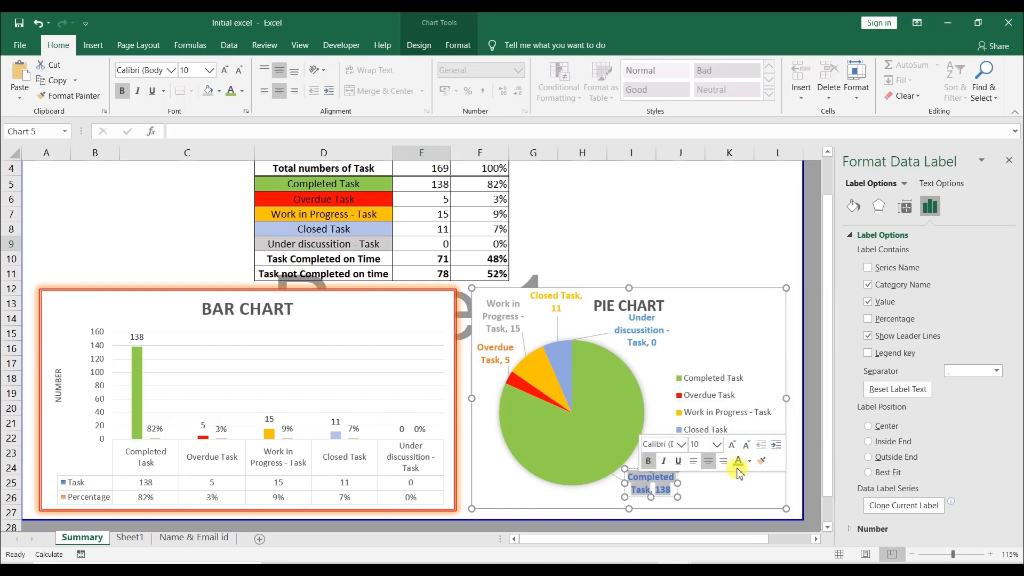
pyautogui.click(652, 484)
pyautogui.rightClick(667, 489)
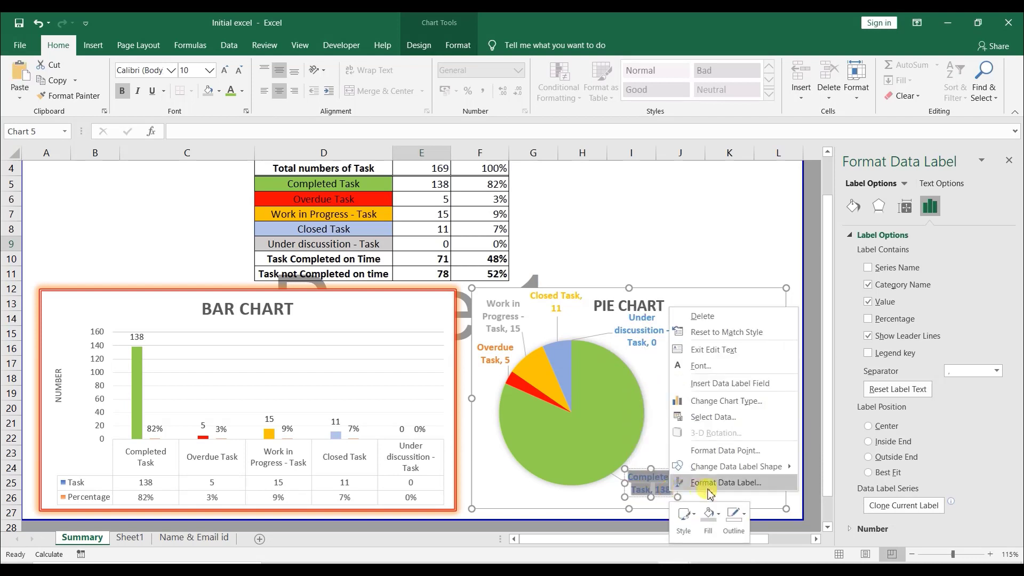
pyautogui.click(719, 365)
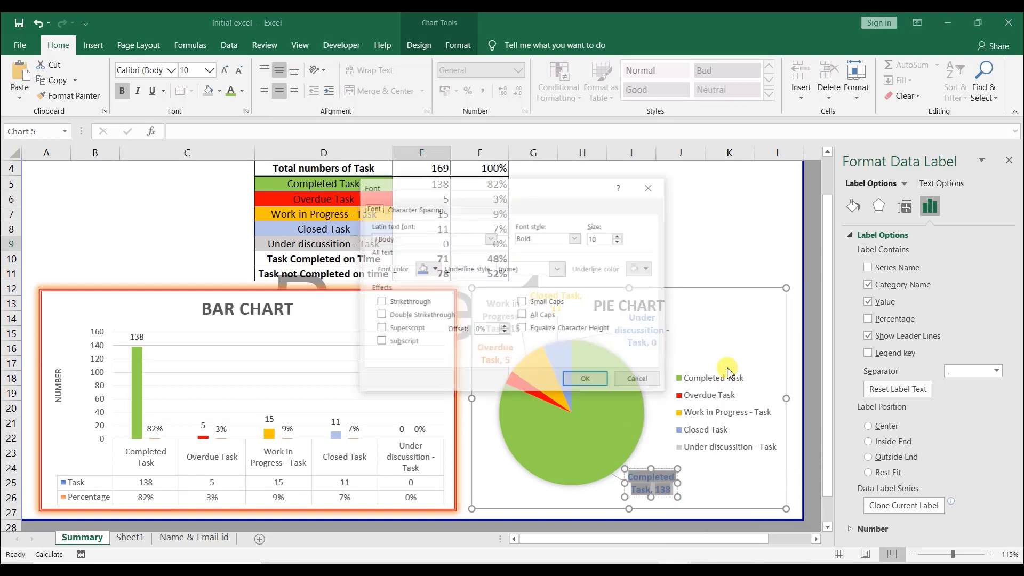
pyautogui.click(433, 270)
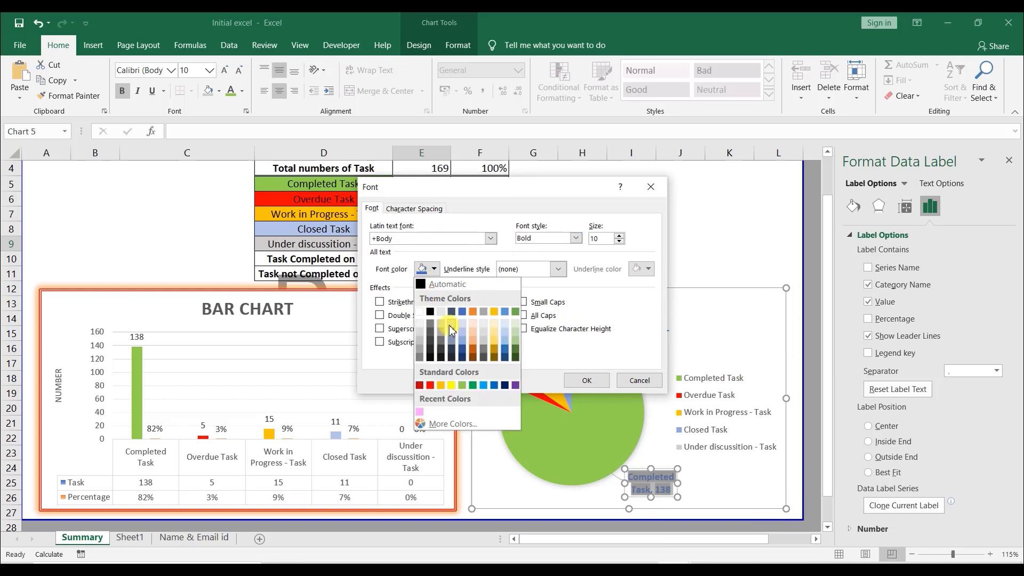
pyautogui.click(463, 385)
pyautogui.click(585, 380)
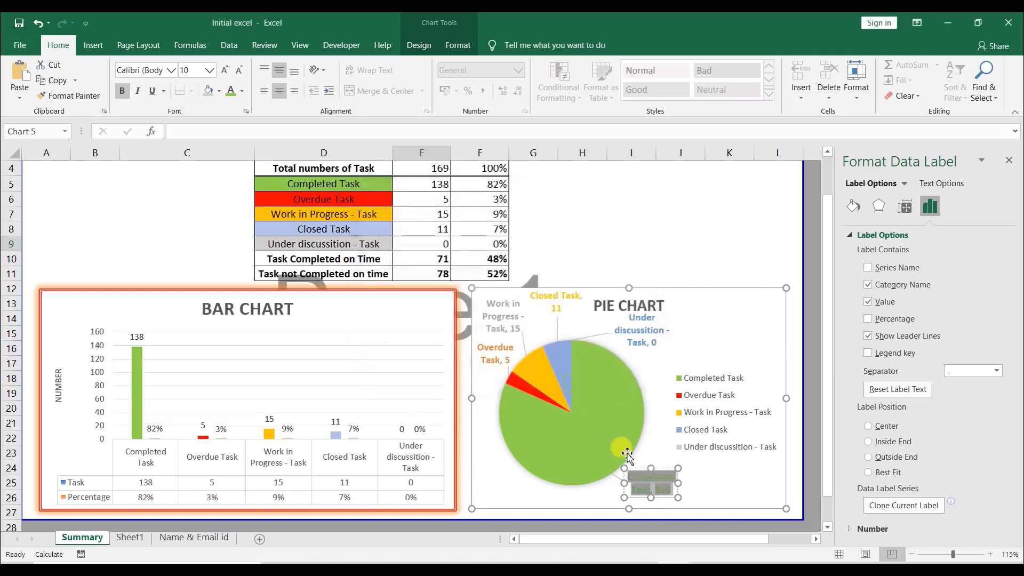
# - Colour the other pie data labels to match their slice colours
pyautogui.click(686, 445)
pyautogui.click(656, 485)
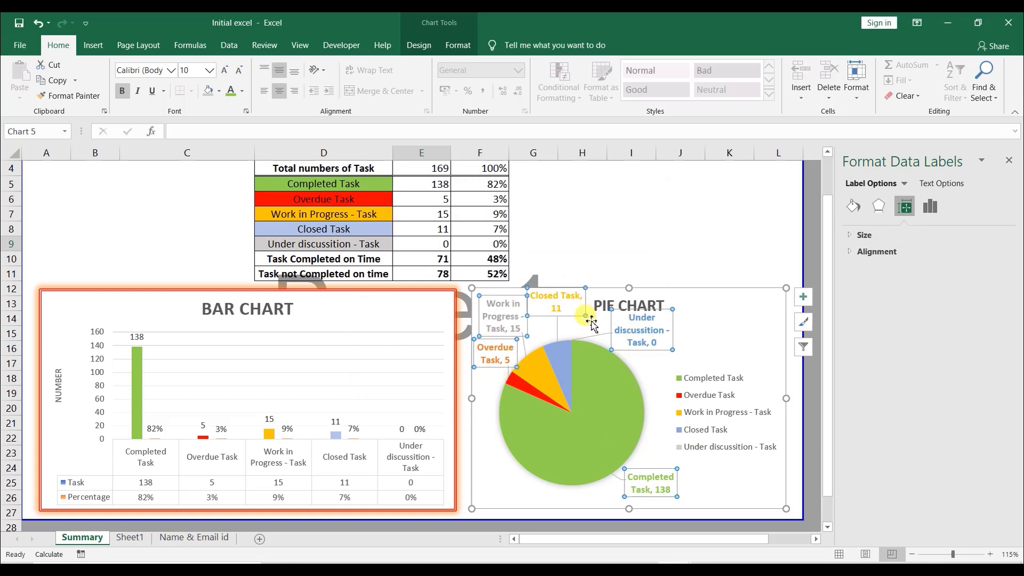
pyautogui.click(493, 417)
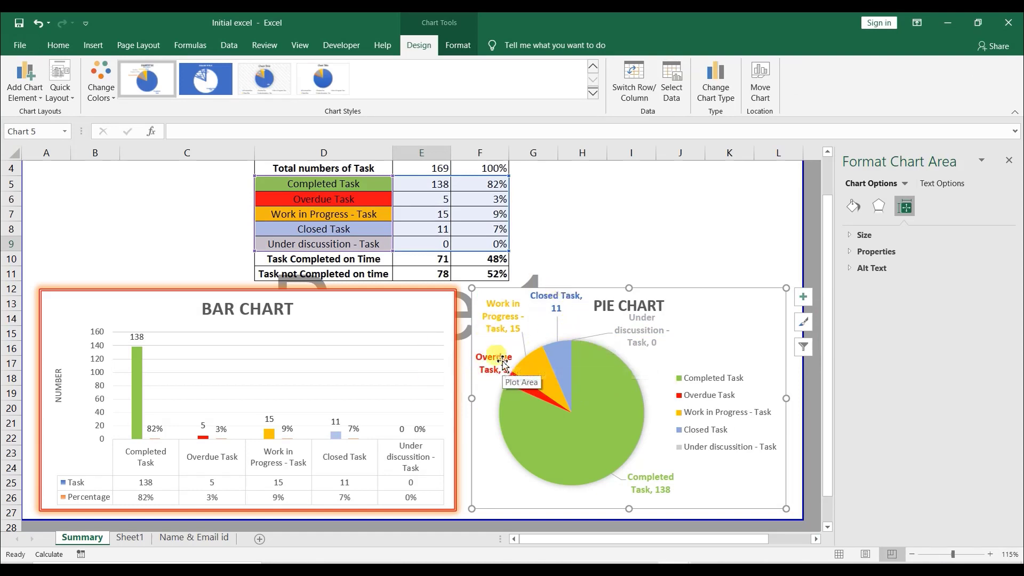
# - Give the pie series a black 2¼ pt outline
pyautogui.click(591, 379)
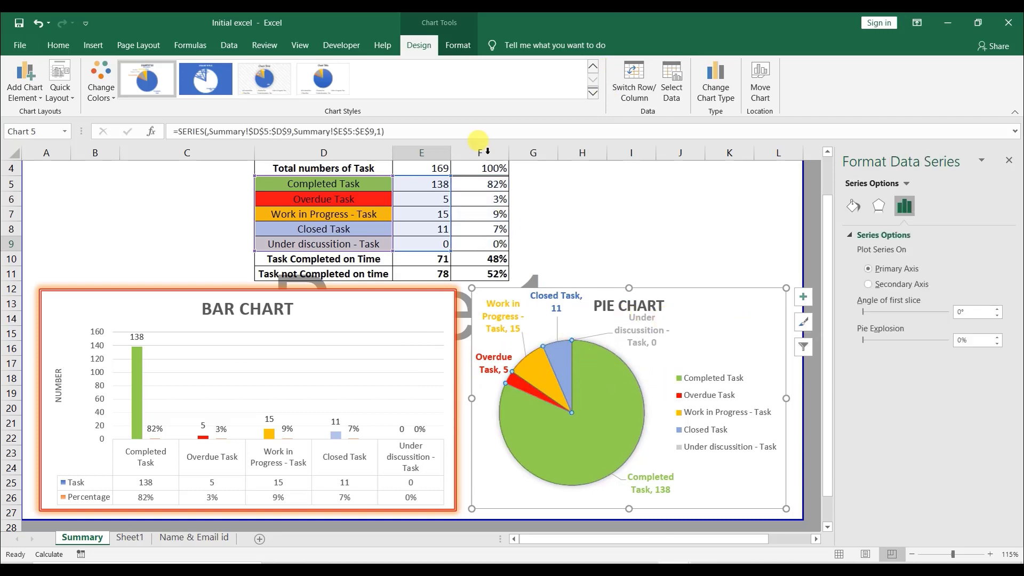
pyautogui.click(460, 46)
pyautogui.click(528, 84)
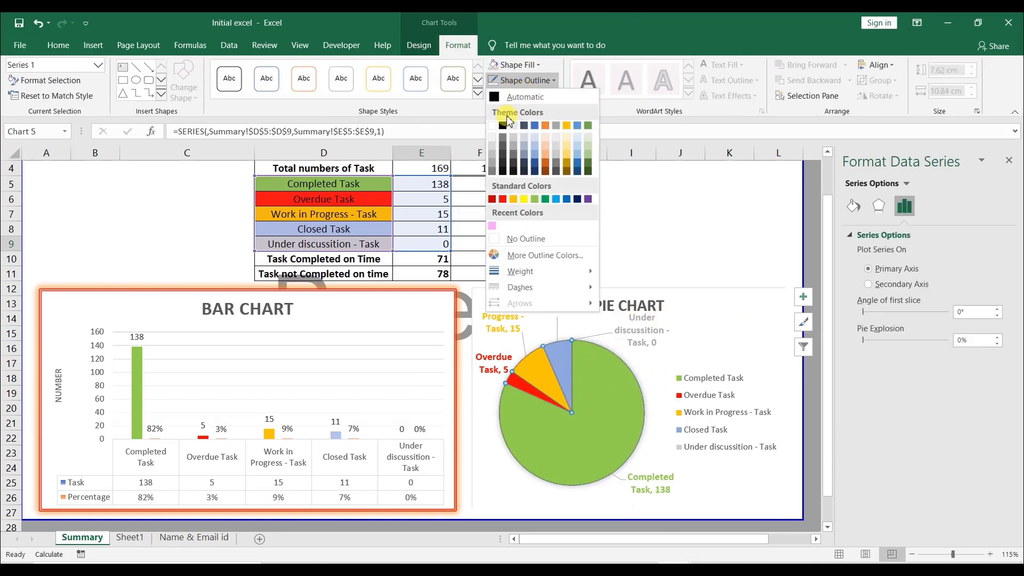
pyautogui.moveTo(576, 271)
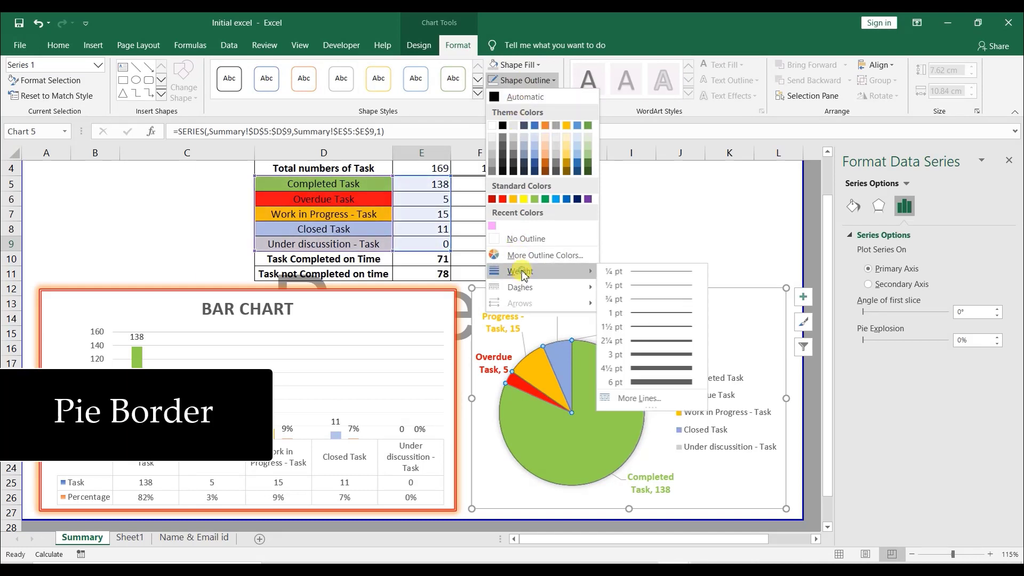
pyautogui.click(645, 341)
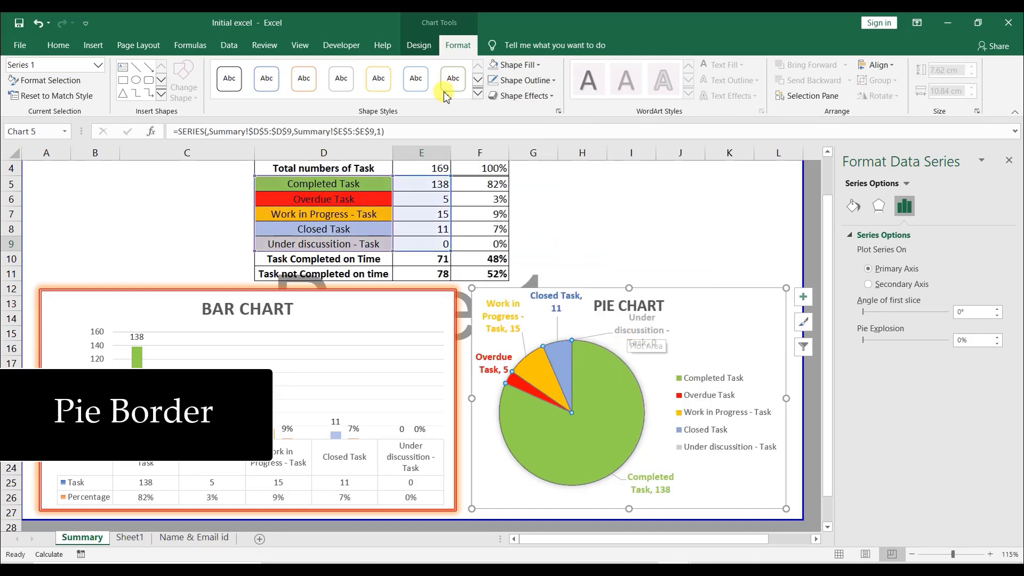
pyautogui.click(525, 80)
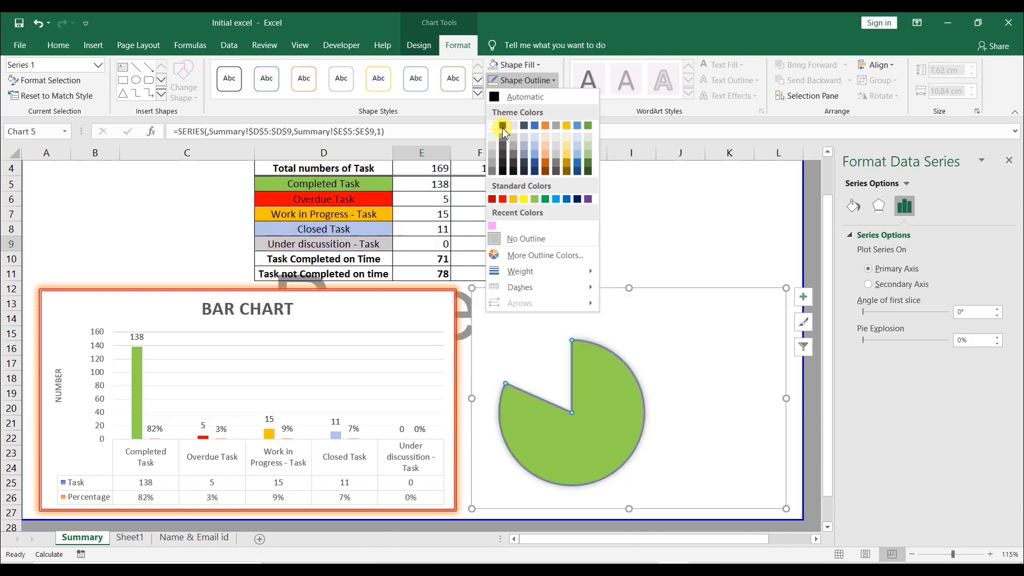
pyautogui.click(502, 125)
pyautogui.click(694, 251)
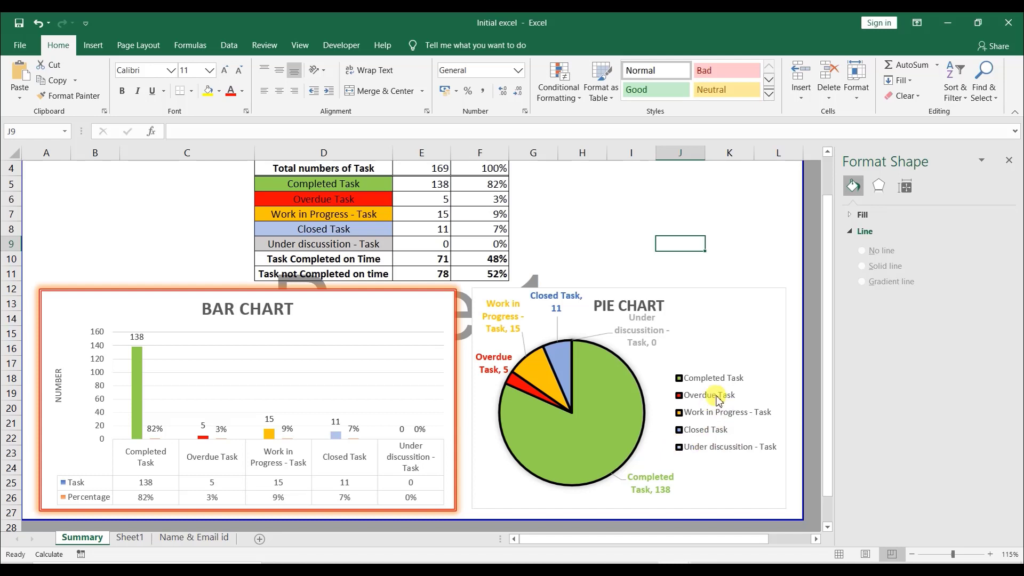
# - Reduce the pie series outline weight to 1½ pt
pyautogui.click(697, 377)
pyautogui.click(606, 356)
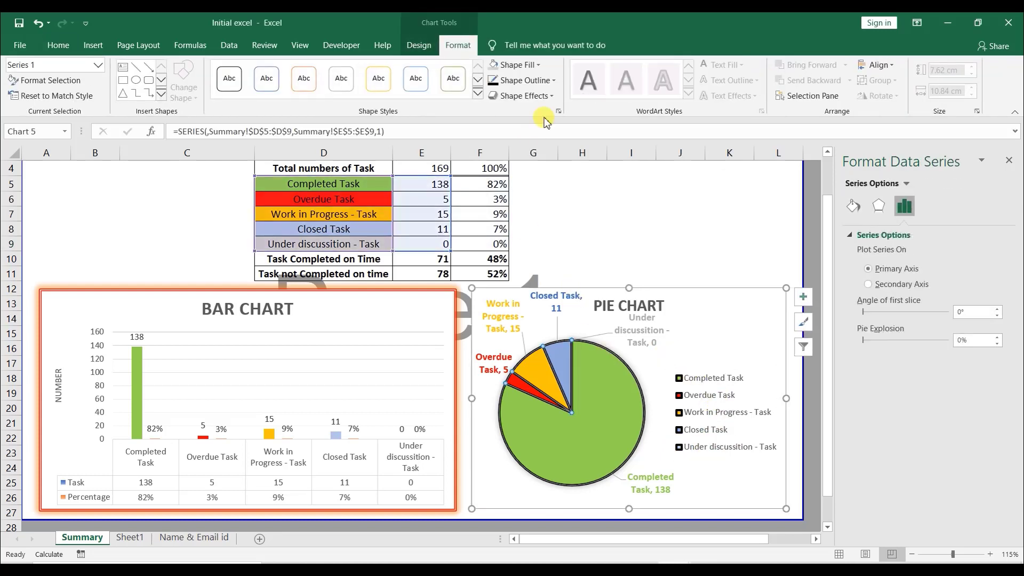
pyautogui.click(526, 80)
pyautogui.moveTo(560, 271)
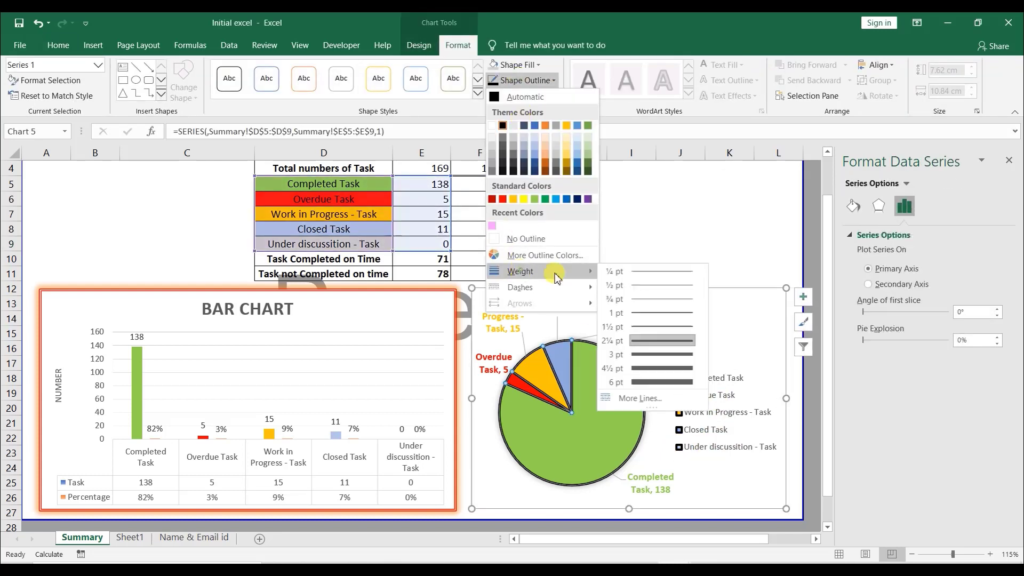
pyautogui.click(684, 326)
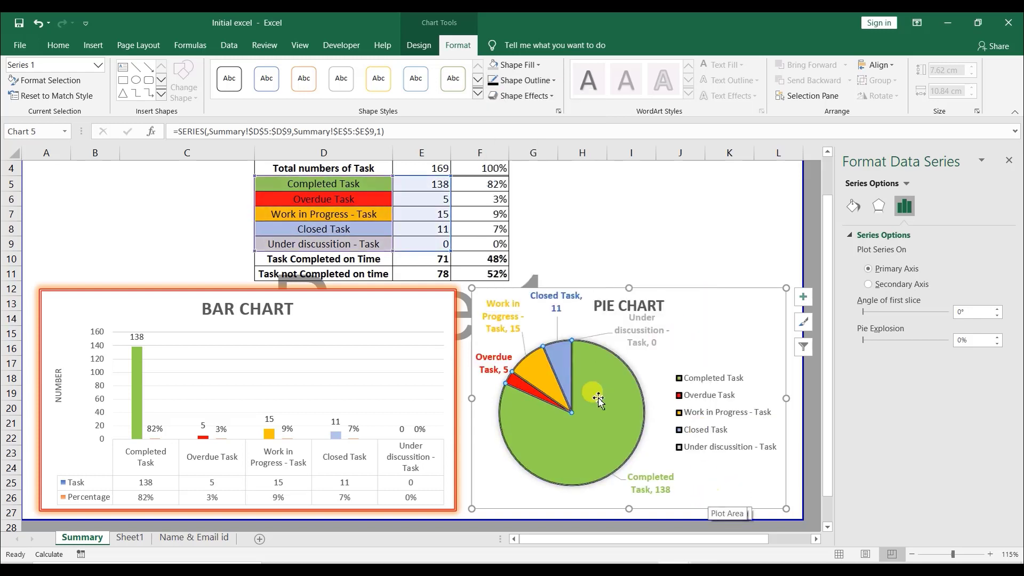
# - Reposition the Closed Task, Work in Progress and Overdue labels around the pie and widen the chart area slightly
pyautogui.click(692, 308)
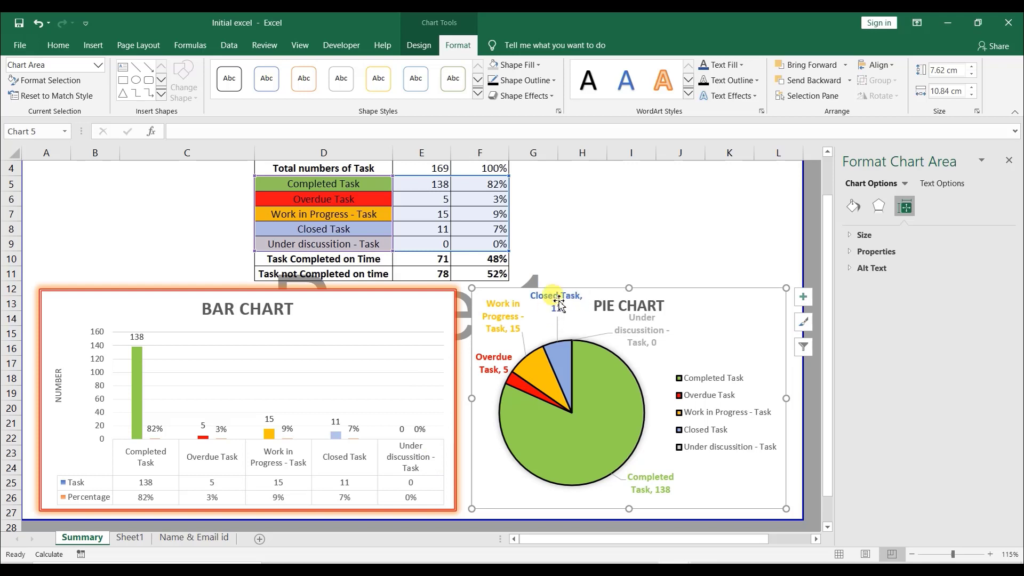
pyautogui.moveTo(559, 304); pyautogui.dragTo(615, 339)
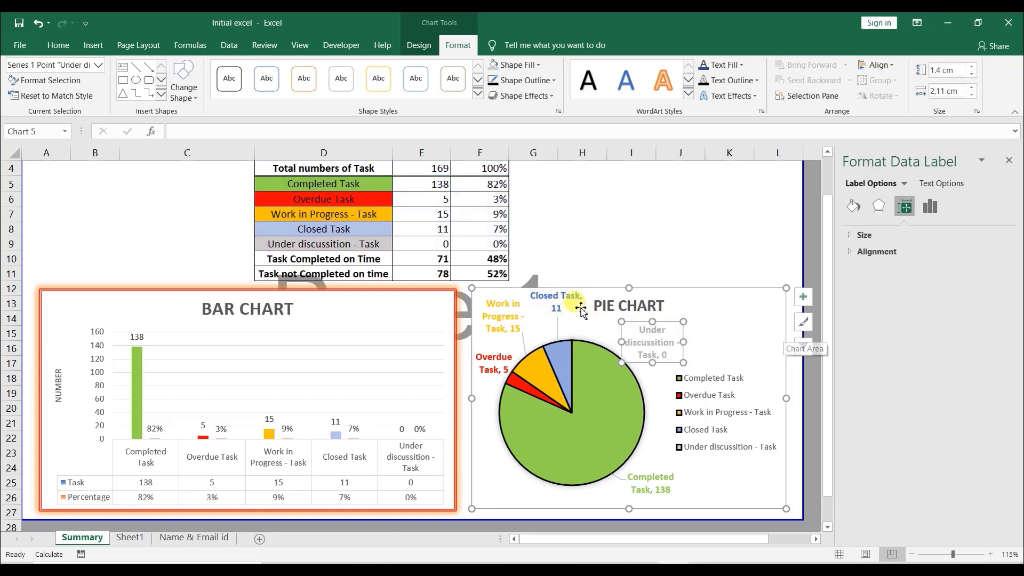
pyautogui.click(584, 301)
pyautogui.moveTo(561, 316); pyautogui.dragTo(562, 335)
pyautogui.click(511, 316)
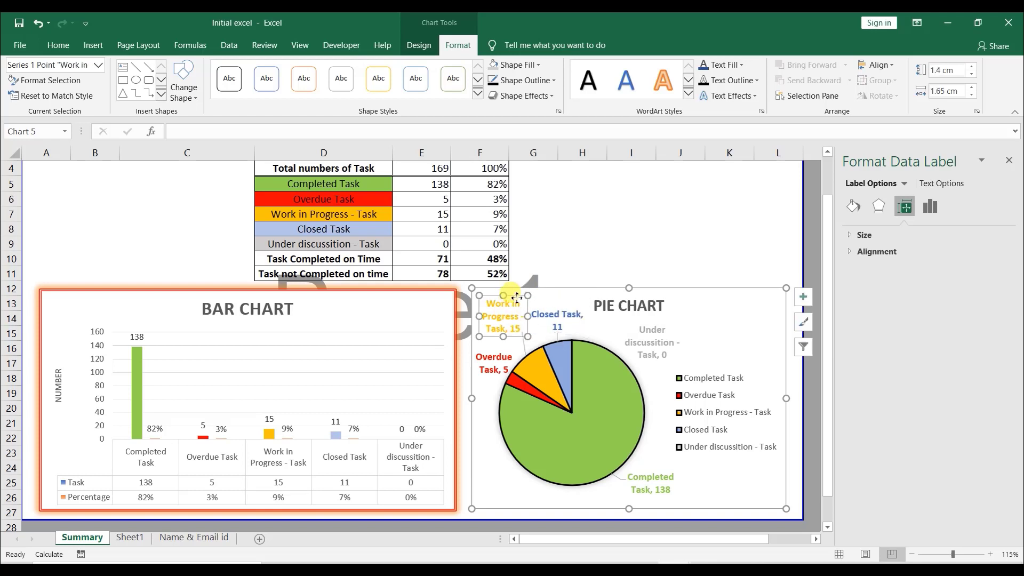
pyautogui.moveTo(515, 297); pyautogui.dragTo(515, 310)
pyautogui.click(502, 358)
pyautogui.moveTo(505, 349); pyautogui.dragTo(509, 374)
pyautogui.moveTo(786, 398); pyautogui.dragTo(809, 395)
# - Try exploding the pie slices and undo it
pyautogui.moveTo(620, 375); pyautogui.dragTo(608, 404)
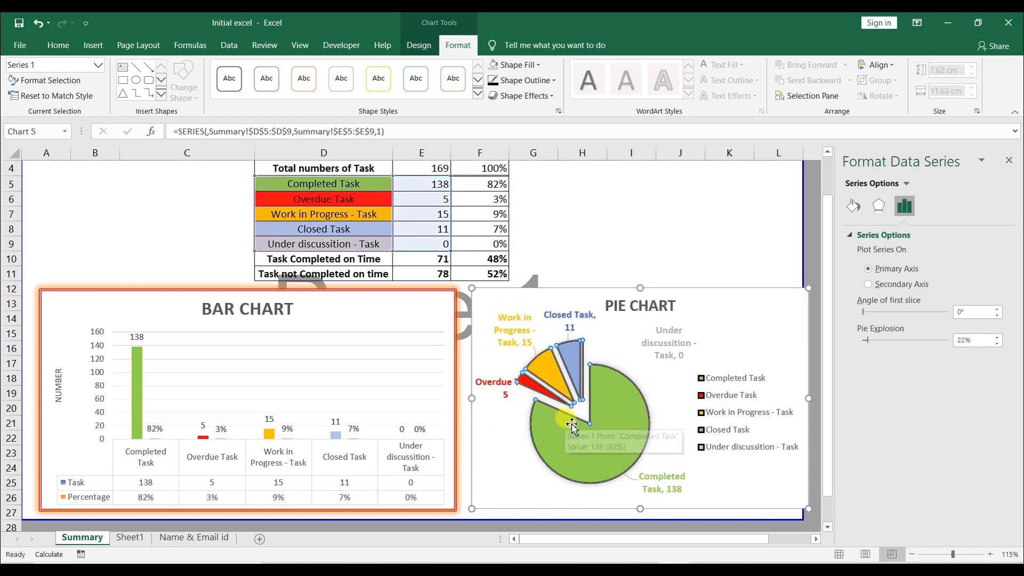
pyautogui.hotkey('ctrl', 'z')
# - Move the Overdue Task label upward and nudge the Under discussion label
pyautogui.click(498, 380)
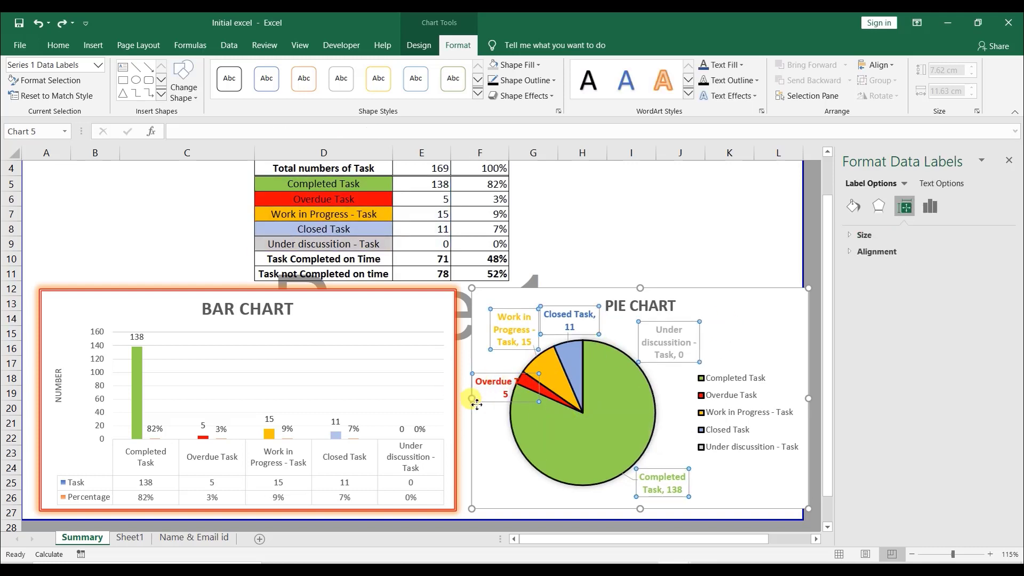
pyautogui.moveTo(476, 404); pyautogui.dragTo(477, 378)
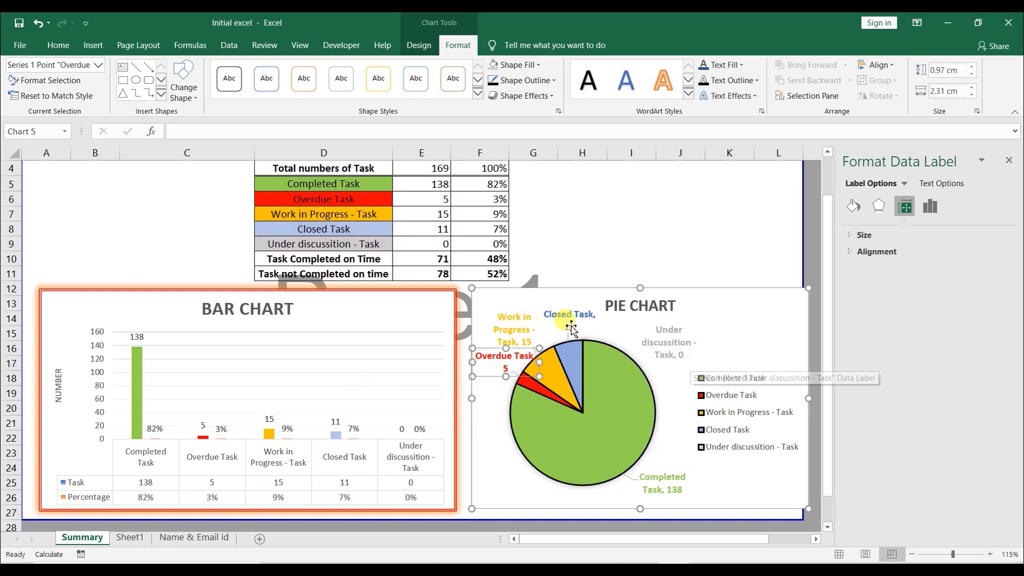
pyautogui.moveTo(668, 346)
pyautogui.mouseDown()
pyautogui.moveTo(652, 337)
pyautogui.moveTo(672, 342)
pyautogui.mouseUp()
# - Turn the legend key on for all pie data labels and off again
pyautogui.click(932, 208)
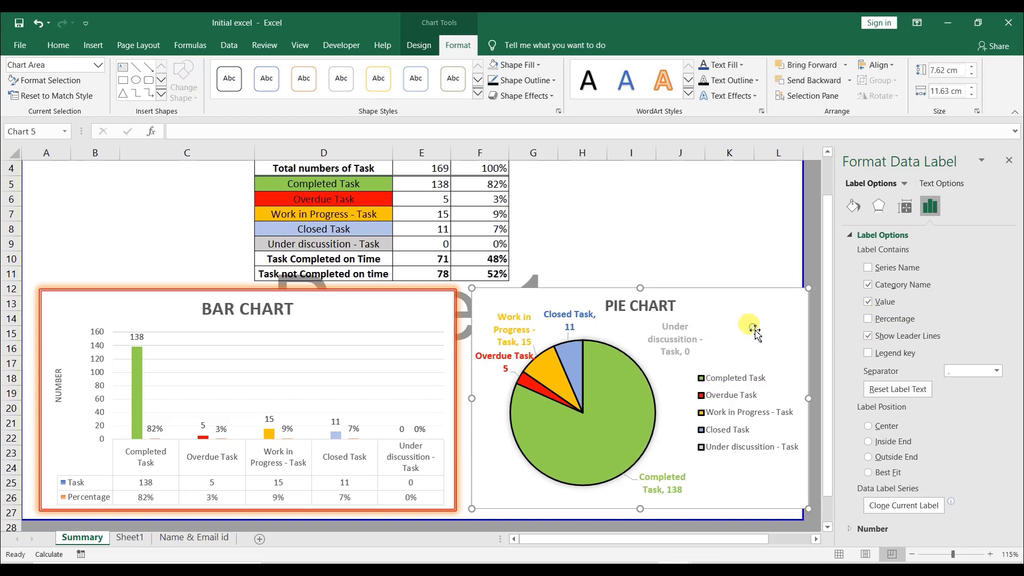
pyautogui.click(697, 345)
pyautogui.click(697, 346)
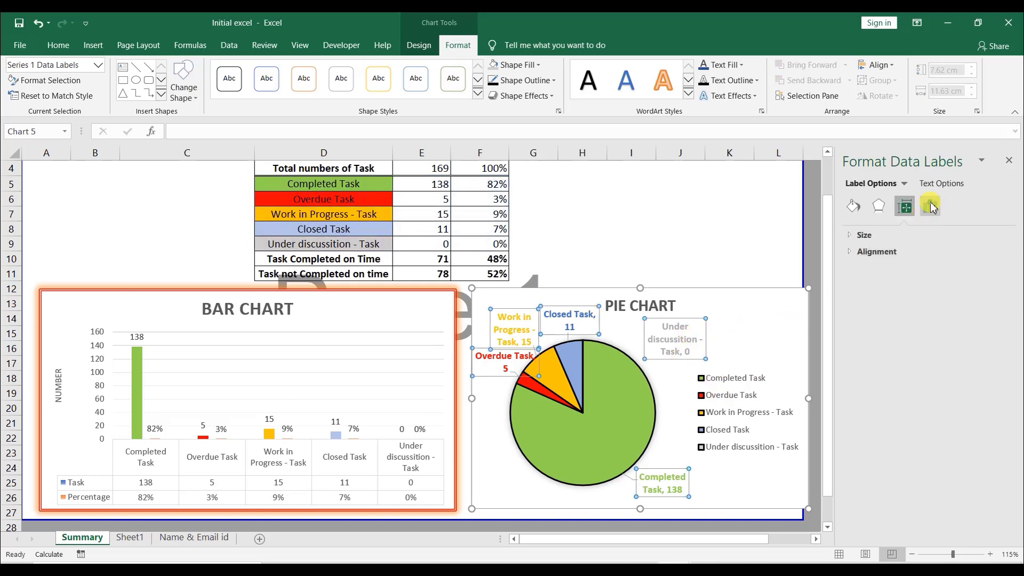
pyautogui.click(932, 208)
pyautogui.click(859, 235)
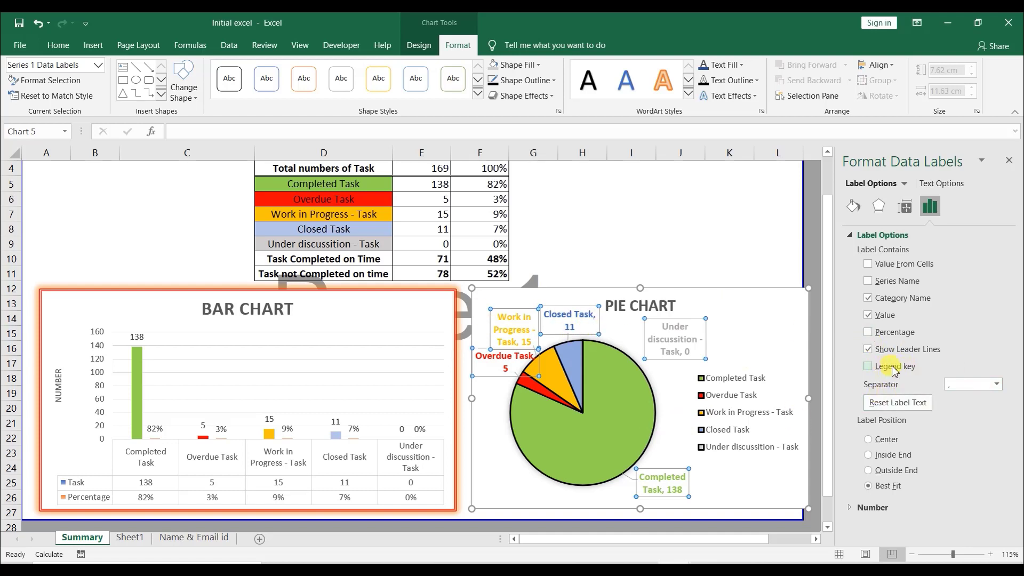
pyautogui.click(867, 367)
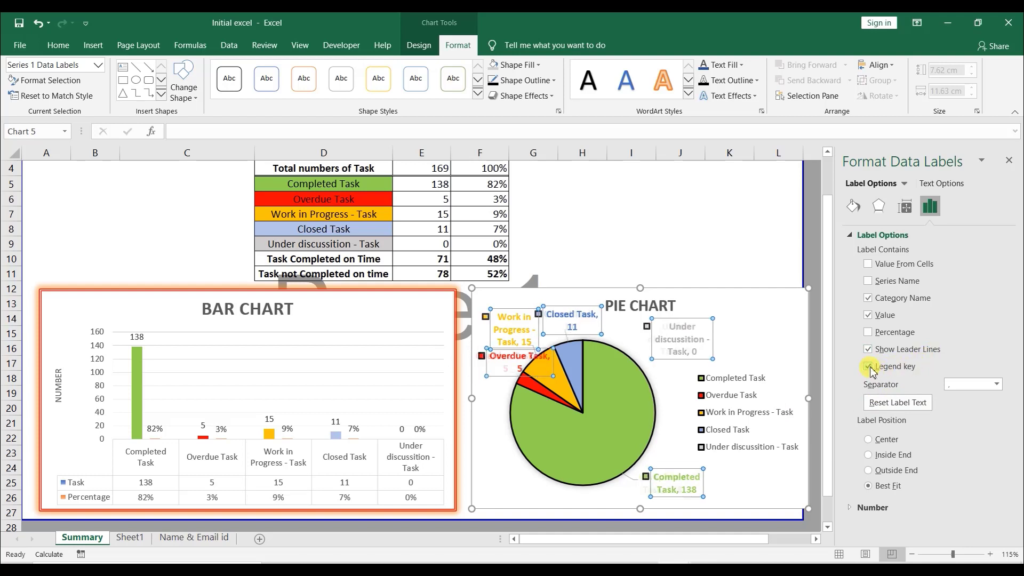
pyautogui.click(868, 366)
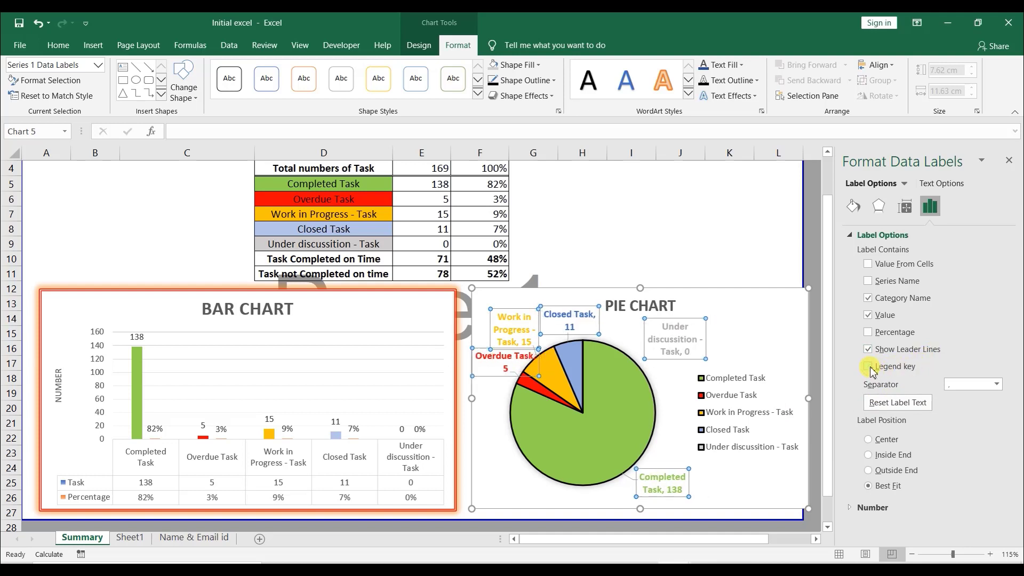
# - Try space and New Line separators for the pie data labels, returning to comma
pyautogui.click(996, 384)
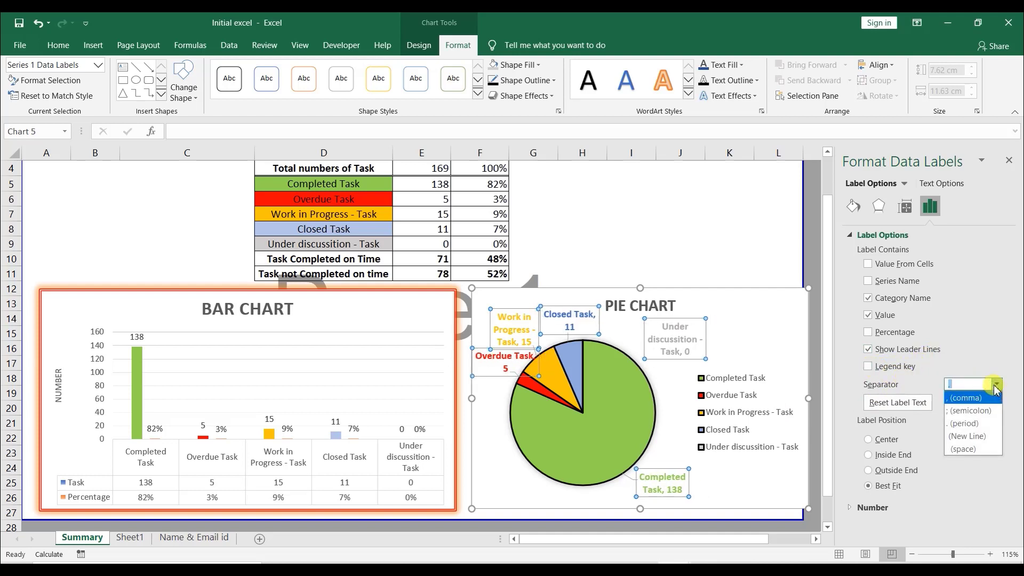
pyautogui.click(983, 448)
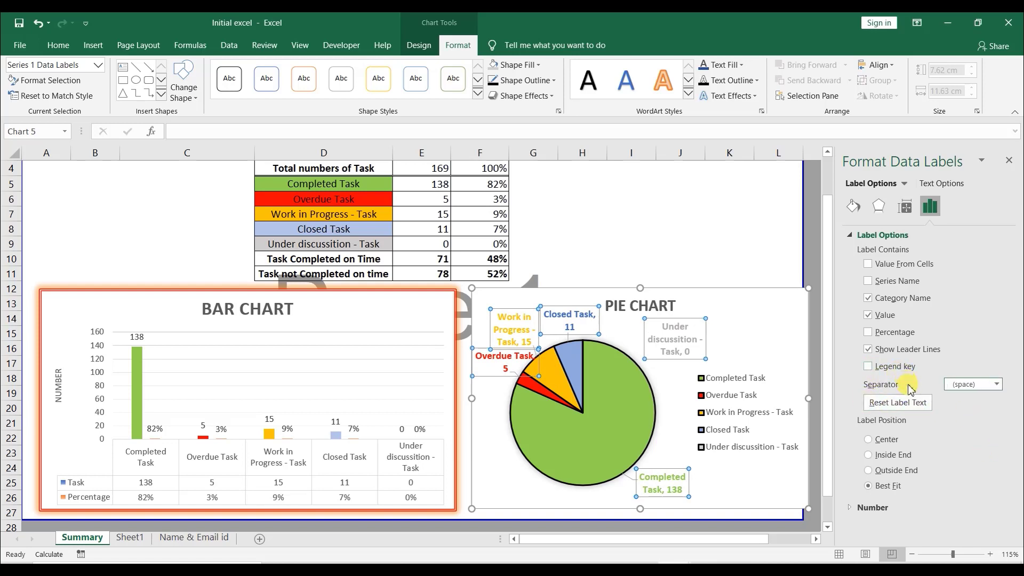
pyautogui.click(994, 388)
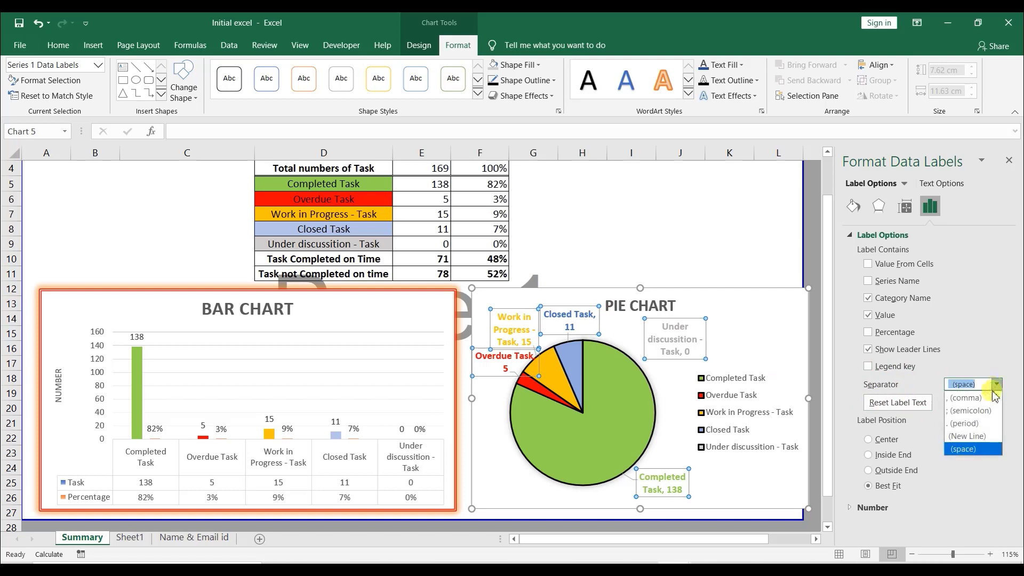
pyautogui.click(978, 438)
pyautogui.click(997, 384)
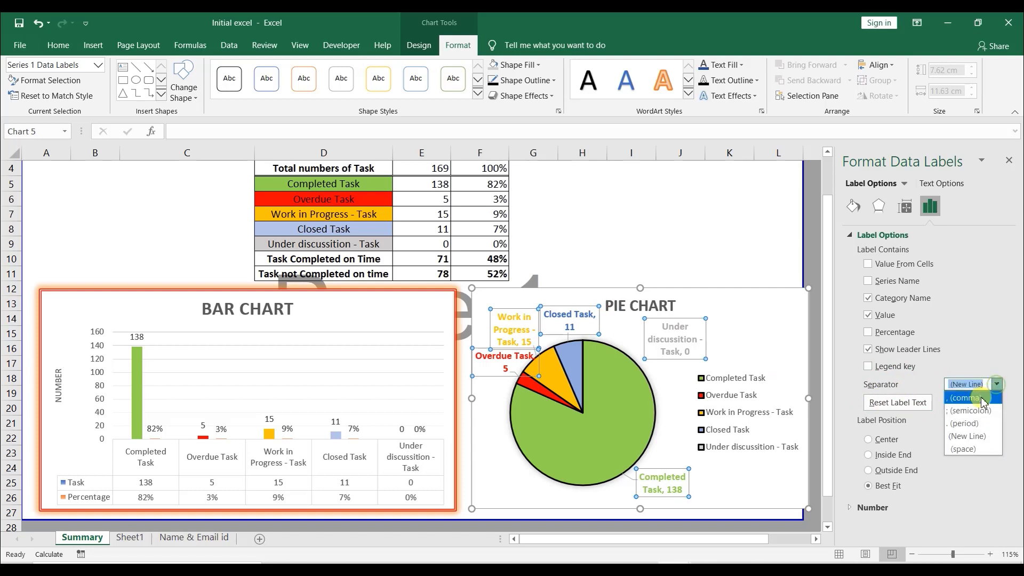
pyautogui.click(976, 399)
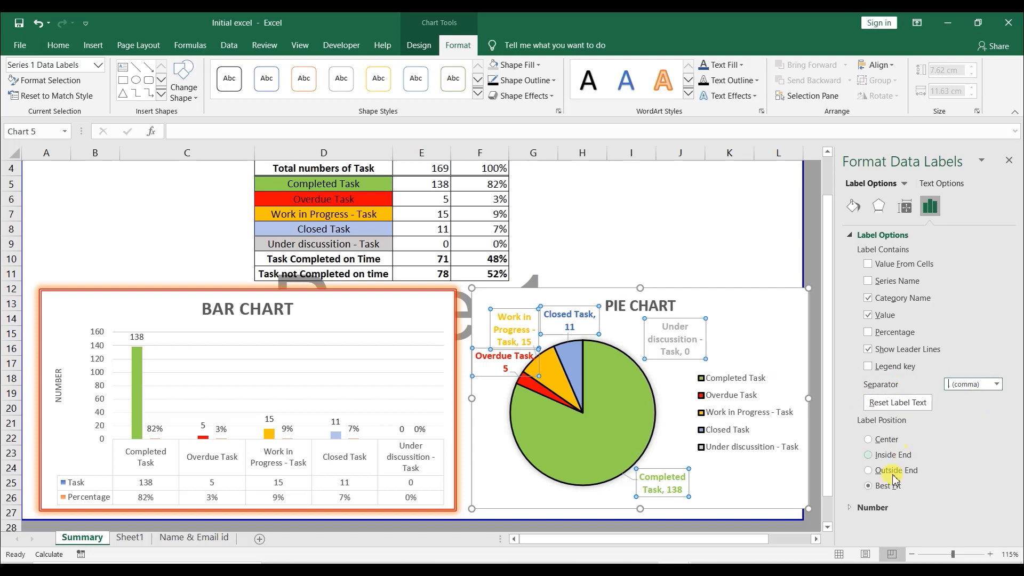
# - Give the pie chart's area a solid dark blue border 2.25 pt wide
pyautogui.click(850, 507)
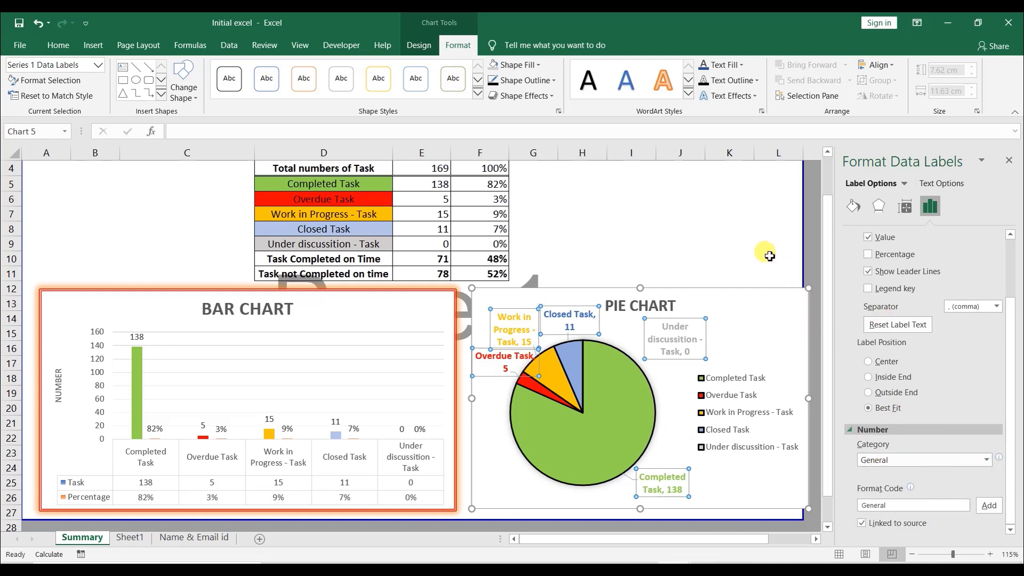
pyautogui.click(788, 293)
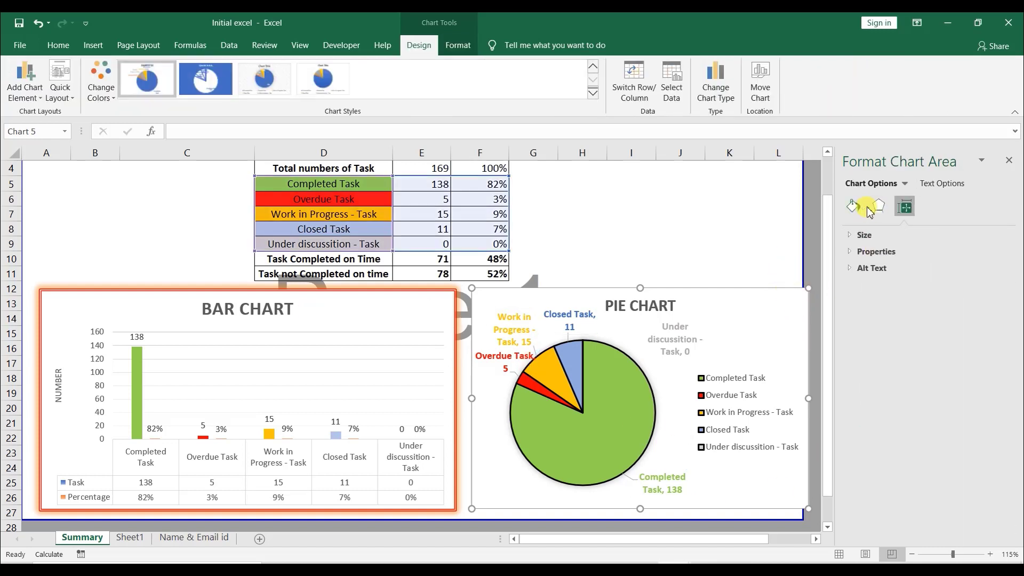
pyautogui.click(880, 208)
pyautogui.click(852, 208)
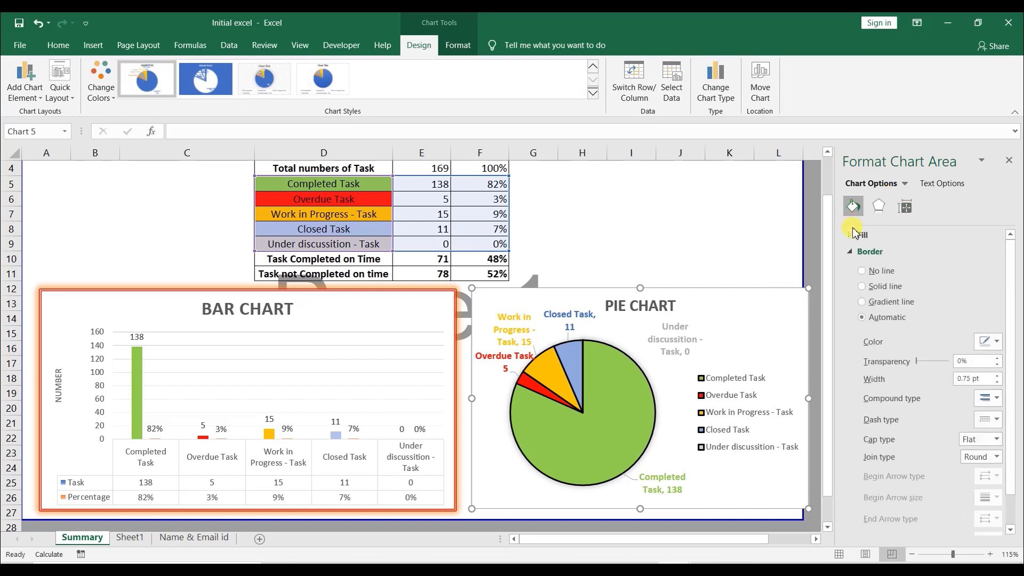
pyautogui.click(873, 287)
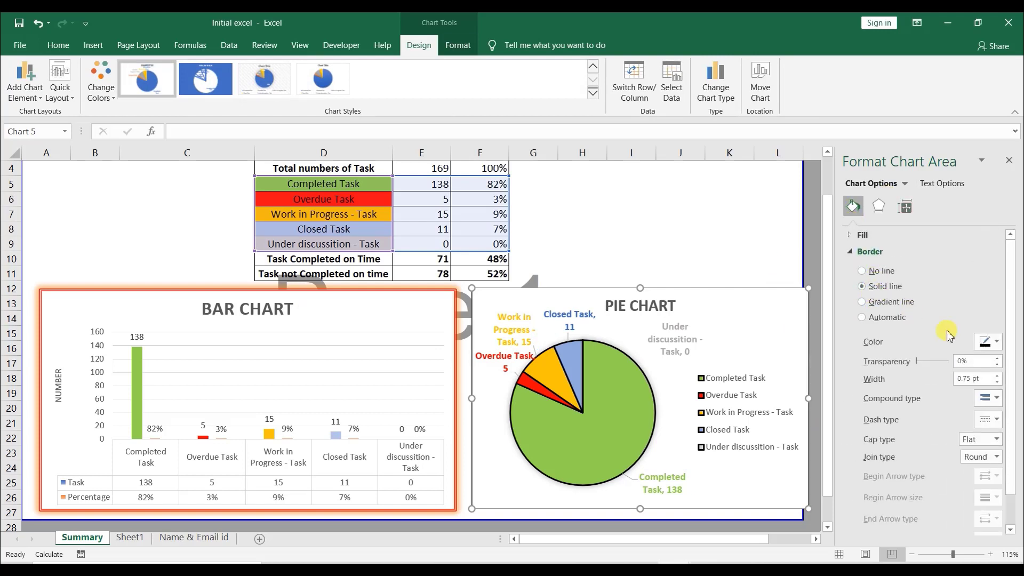
pyautogui.click(995, 343)
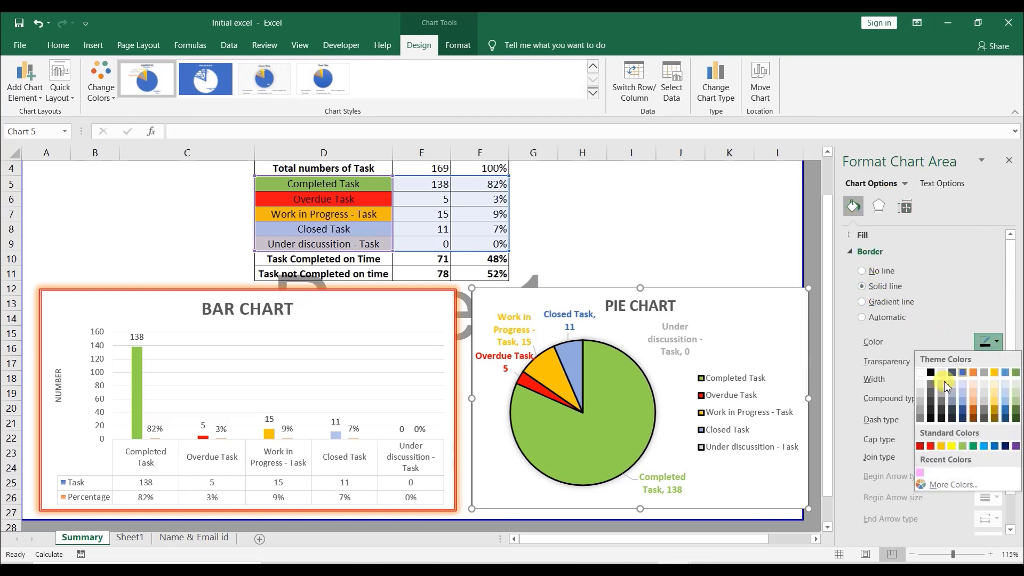
pyautogui.click(954, 409)
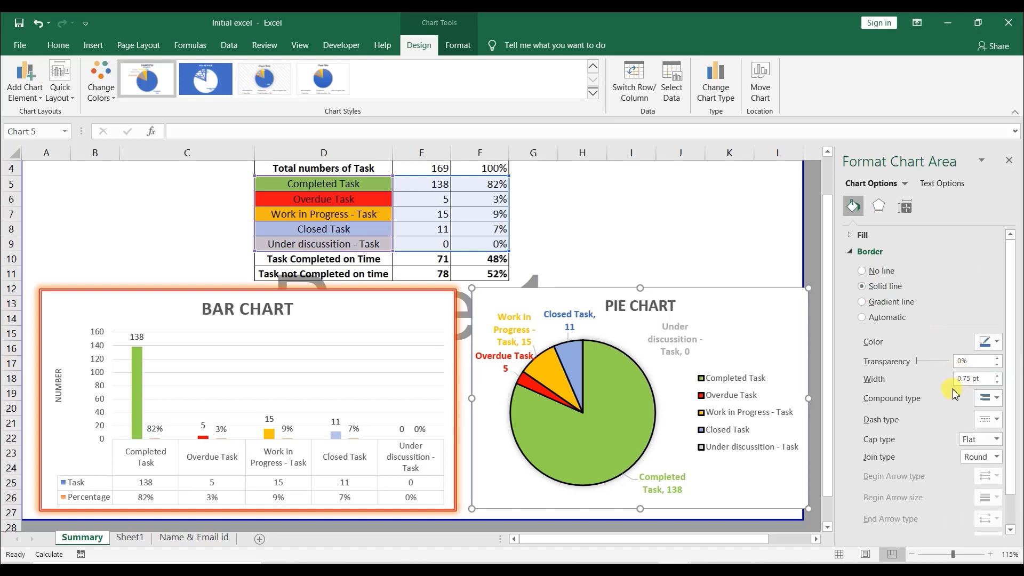
pyautogui.click(997, 376)
pyautogui.click(997, 376)
pyautogui.click(997, 375)
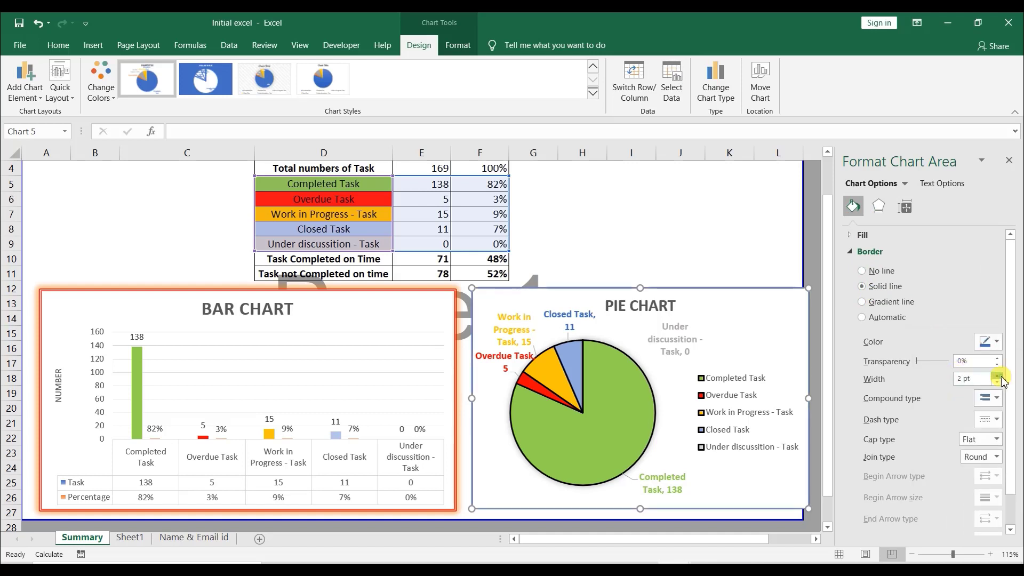
pyautogui.click(998, 375)
pyautogui.click(997, 376)
pyautogui.scroll(-1, 985, 464)
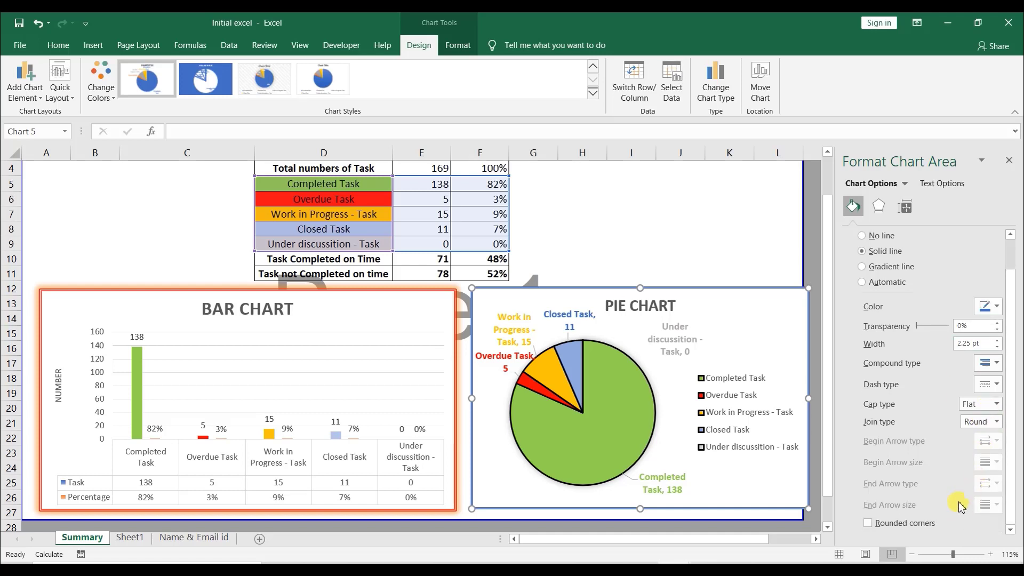
pyautogui.scroll(1, 981, 479)
pyautogui.click(1009, 160)
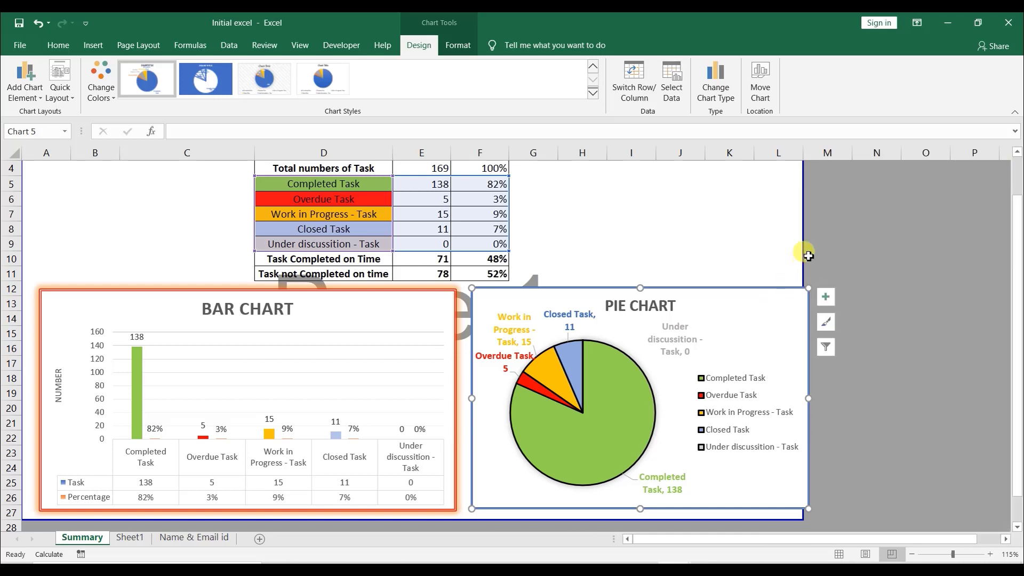
pyautogui.press('Escape')
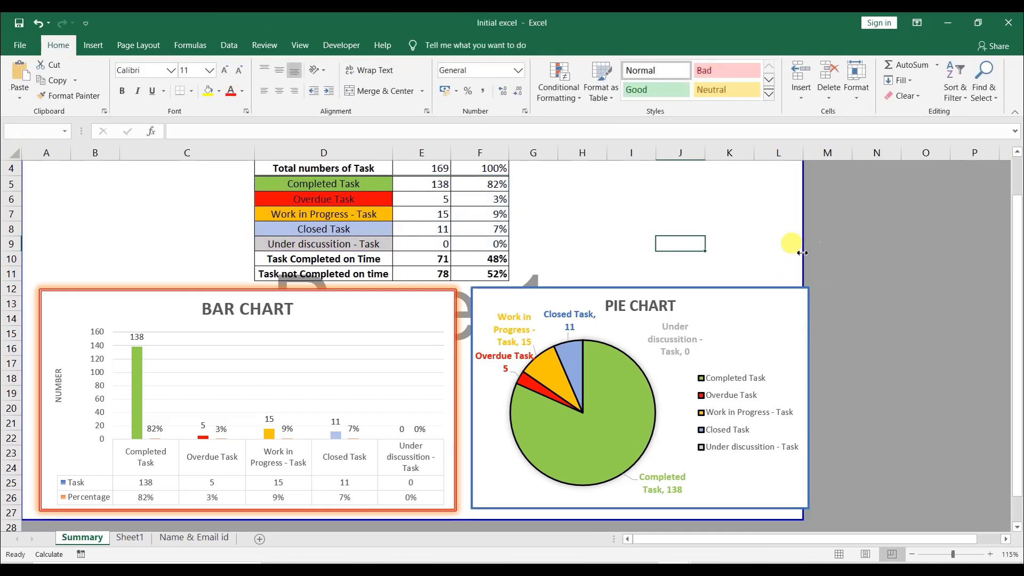
# - Widen the dark blue background frame behind the charts to reach column M
pyautogui.moveTo(802, 252); pyautogui.dragTo(845, 260)
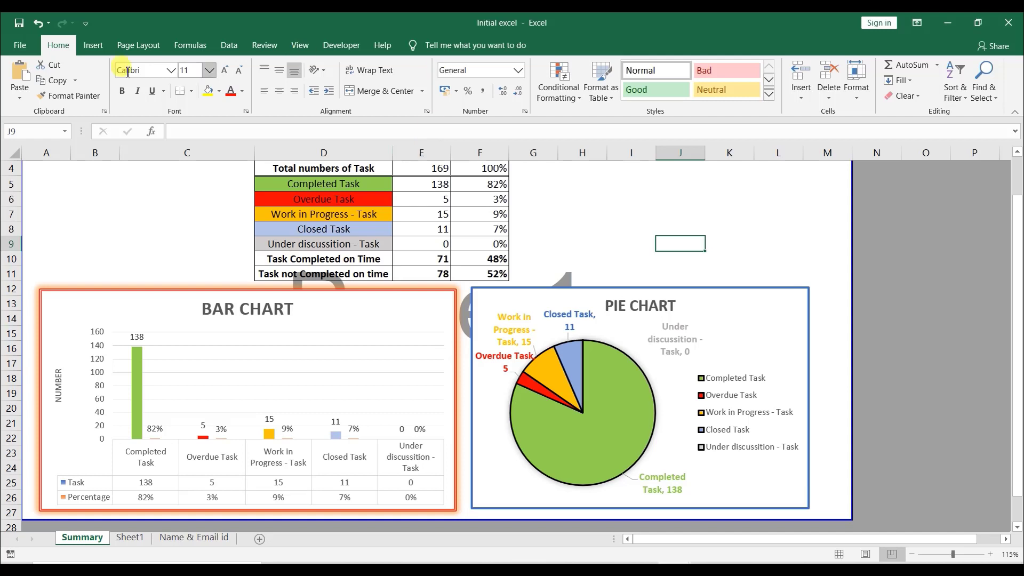
pyautogui.click(93, 44)
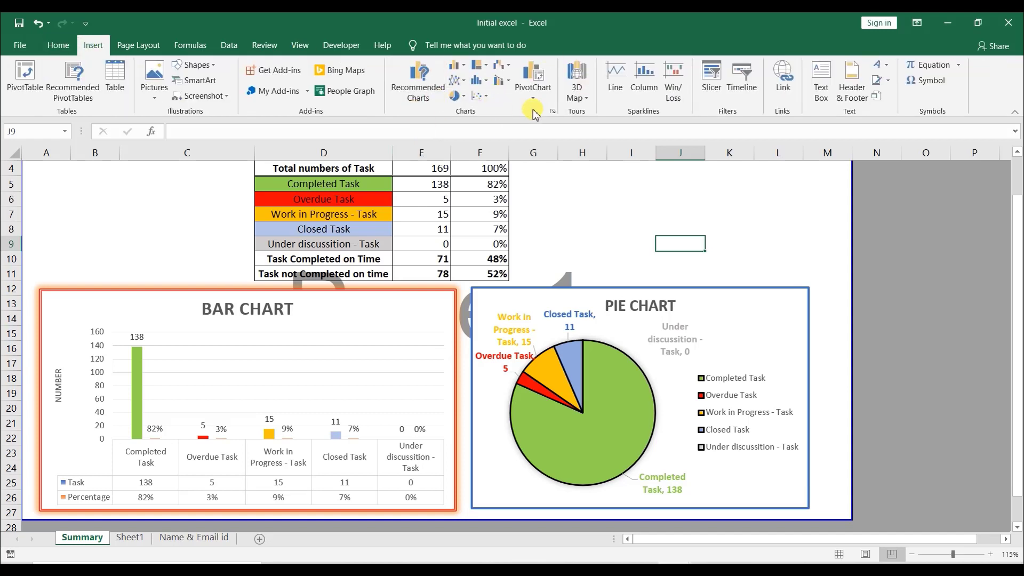
# - Apply a glow variation preset of 5 pt size to the pie chart's area
pyautogui.doubleClick(647, 292)
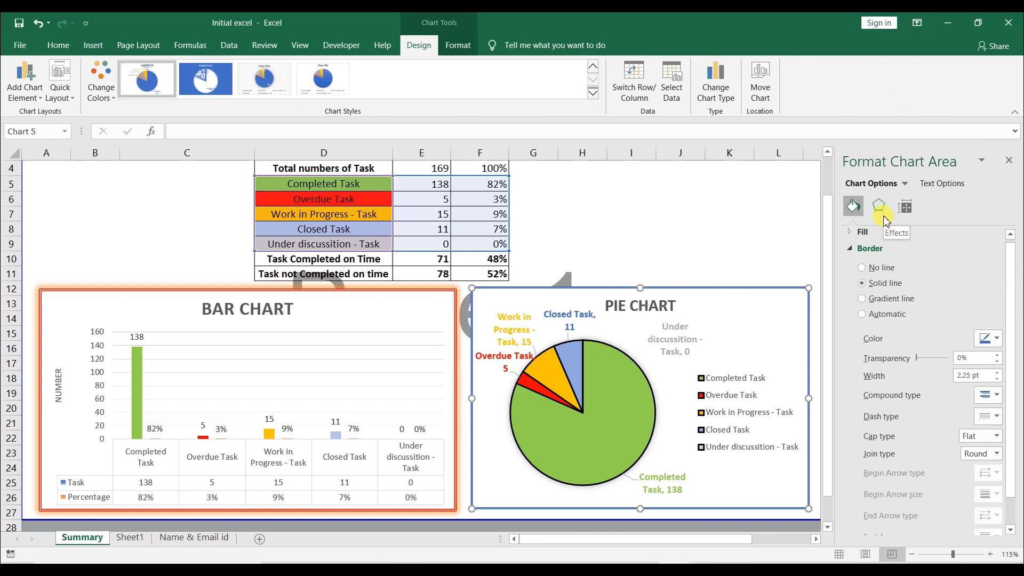
pyautogui.click(878, 207)
pyautogui.click(995, 273)
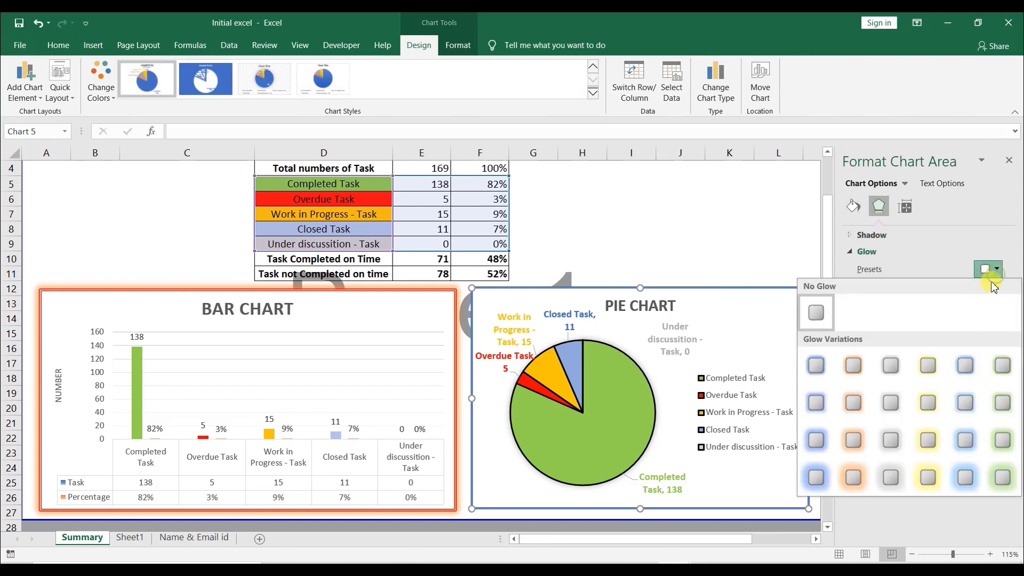
pyautogui.click(937, 366)
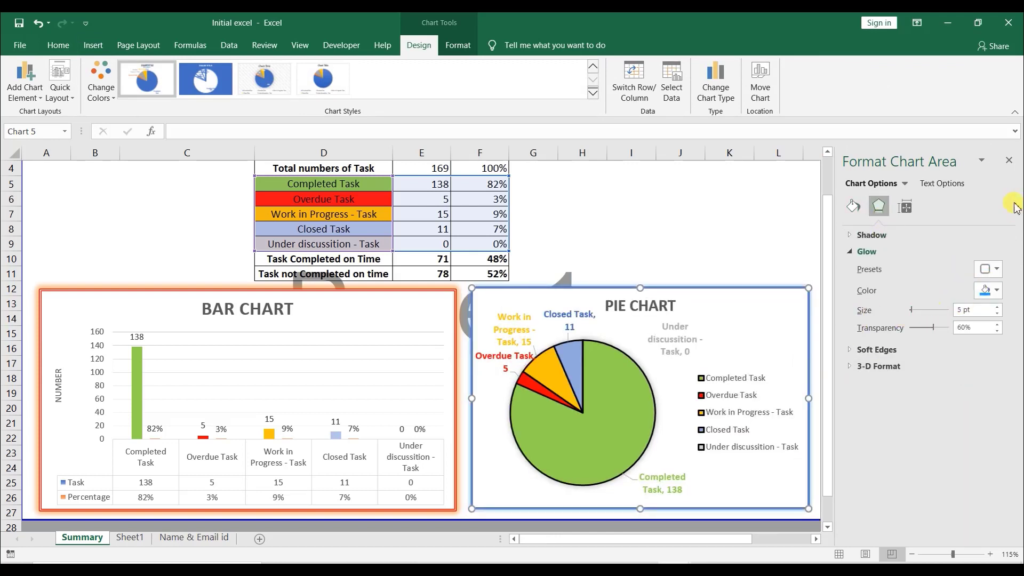
pyautogui.click(1008, 160)
pyautogui.click(870, 258)
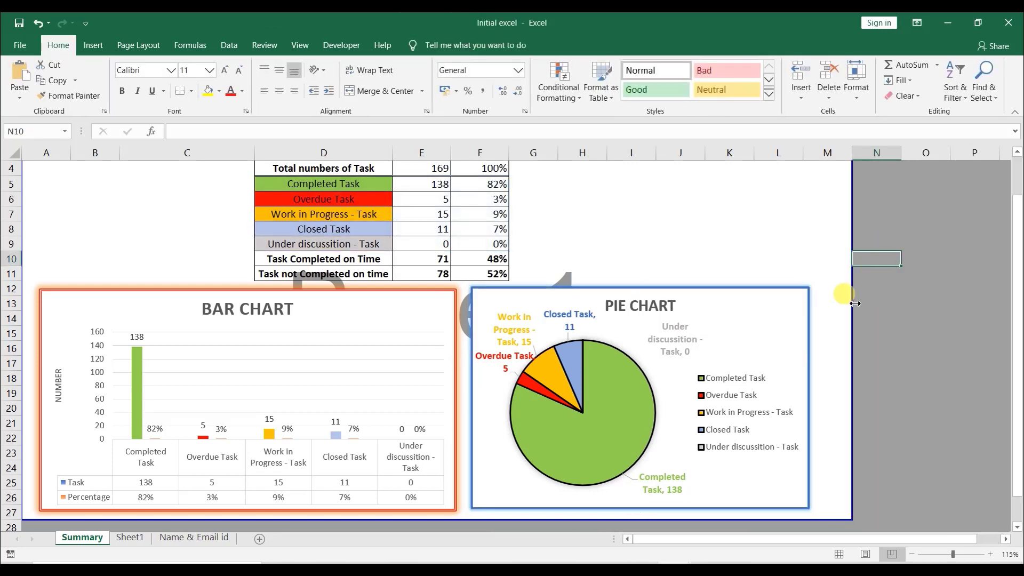
# - Move the pie chart slightly to the right within the frame
pyautogui.moveTo(736, 305); pyautogui.dragTo(754, 307)
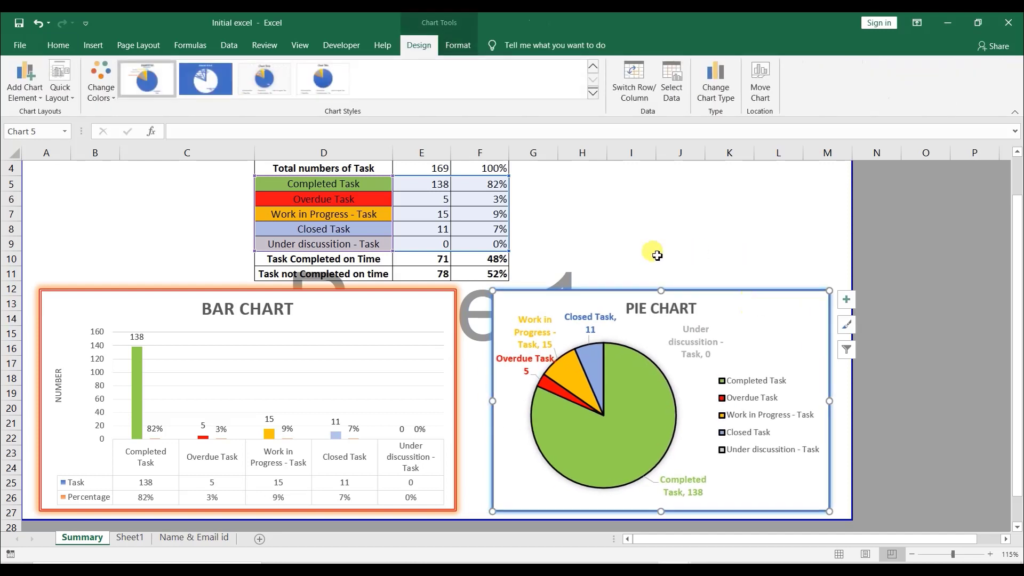
pyautogui.click(734, 227)
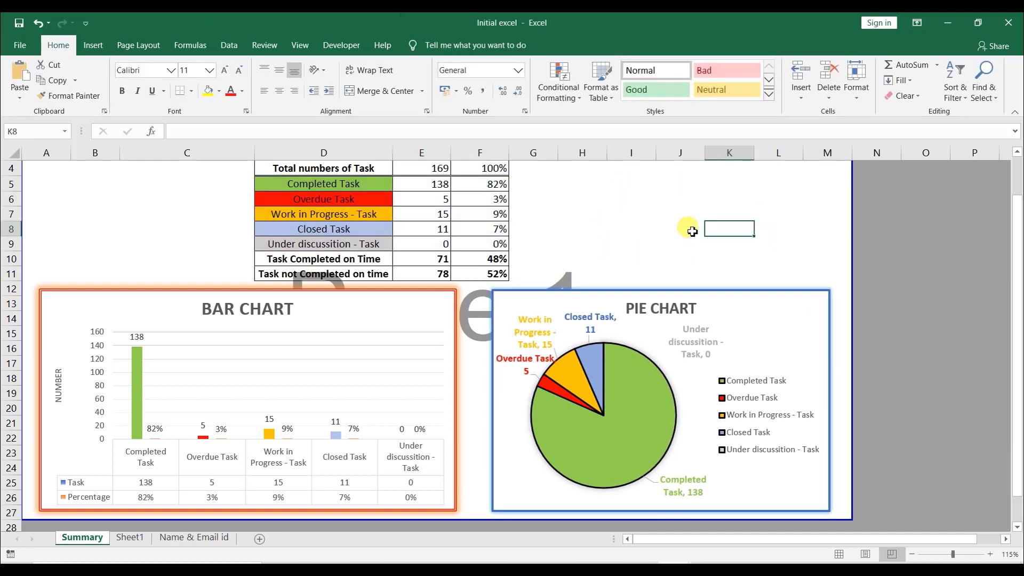